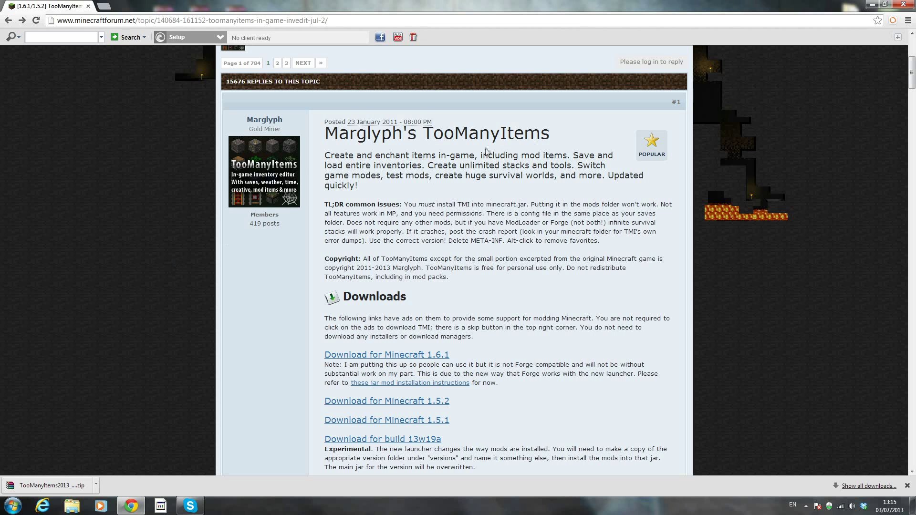
# - Scroll to the TooManyItems post's Downloads and follow the 'Download for Minecraft 1.6.1' link
pyautogui.moveTo(550, 139); pyautogui.dragTo(415, 132)
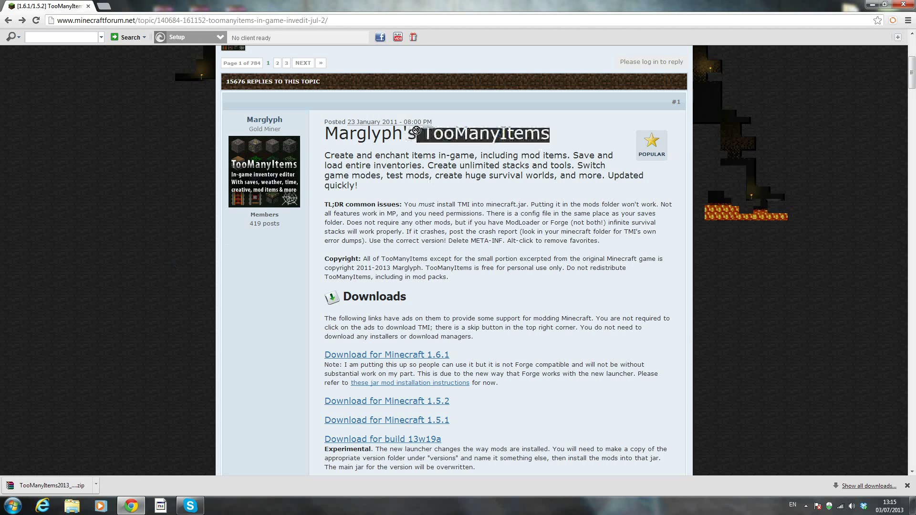
pyautogui.click(149, 240)
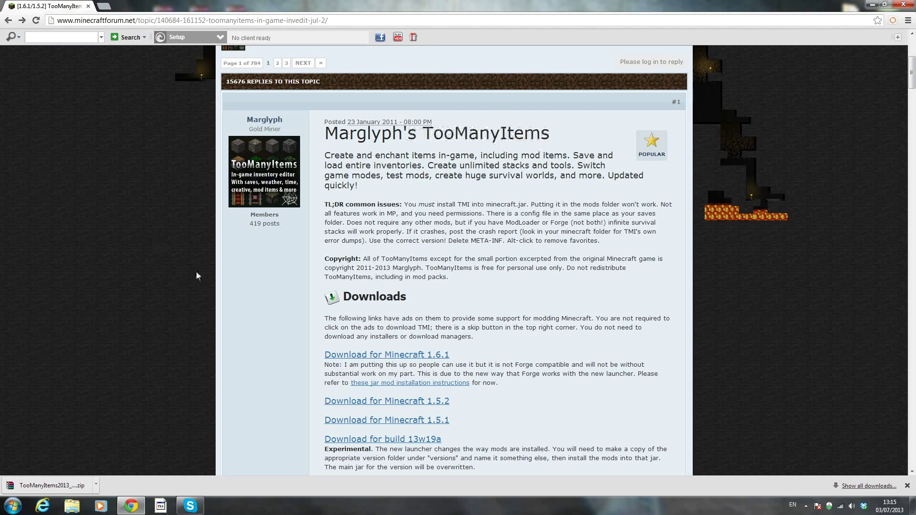
pyautogui.scroll(-2, 218, 298)
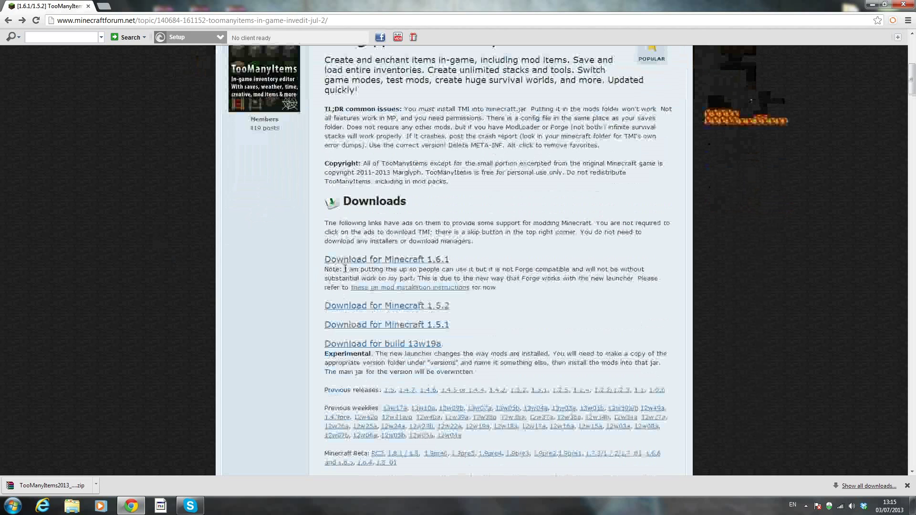
pyautogui.moveTo(345, 270); pyautogui.dragTo(632, 290)
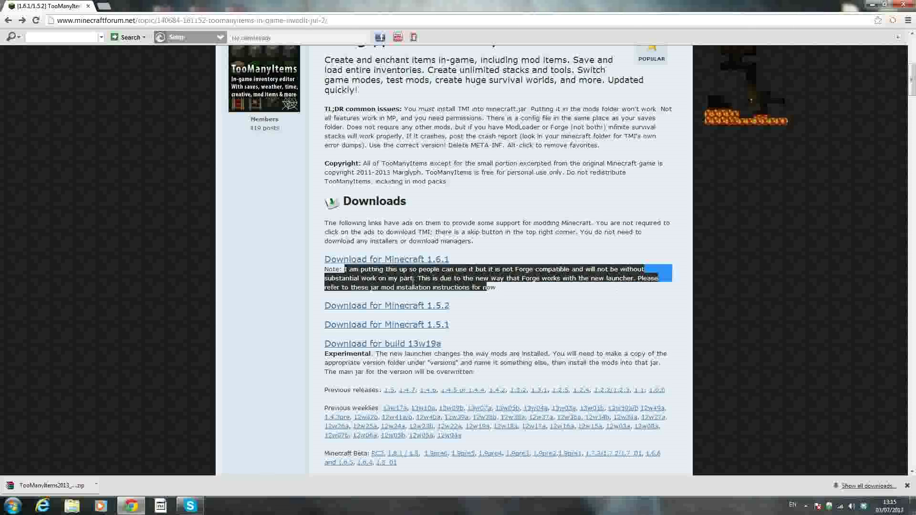
pyautogui.moveTo(308, 266); pyautogui.dragTo(241, 255)
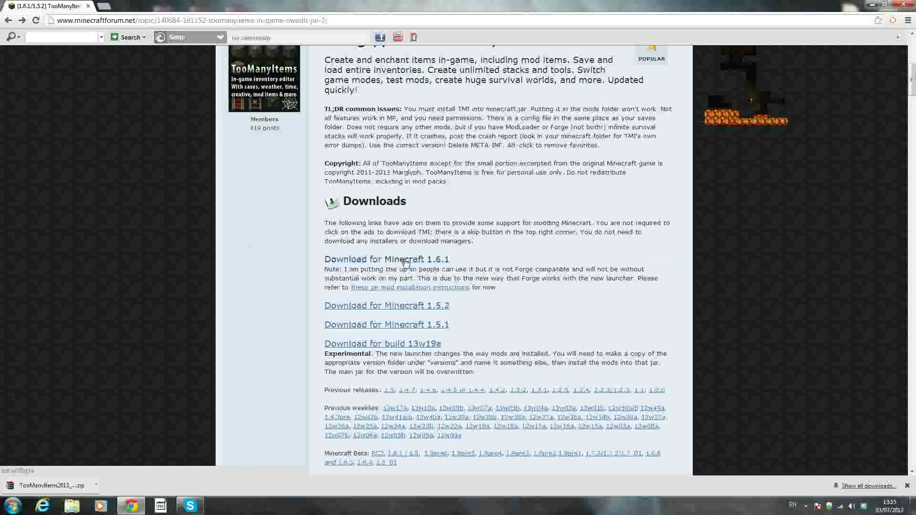
pyautogui.click(389, 260)
pyautogui.click(384, 260)
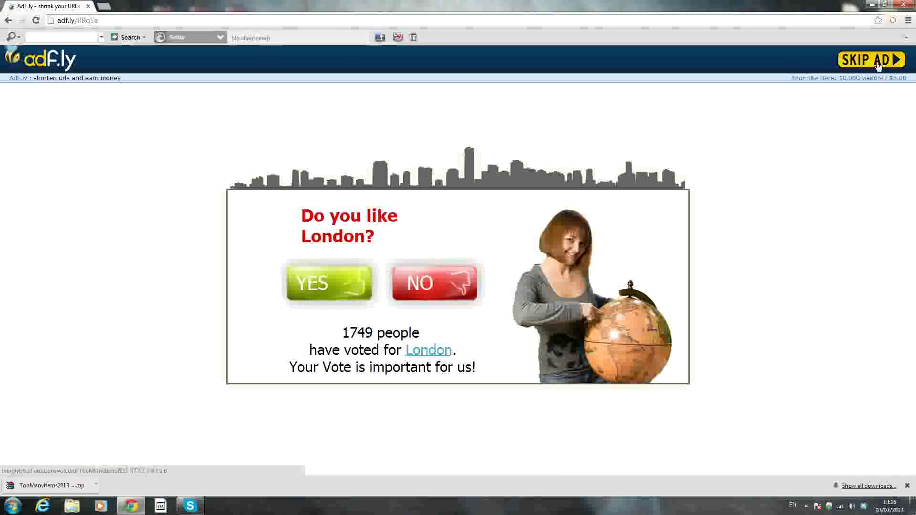
# - Minimize Chrome, reposition the TooManyItems archive icon, and launch Minecraft from its desktop shortcut
pyautogui.click(872, 4)
pyautogui.moveTo(248, 167); pyautogui.dragTo(355, 172)
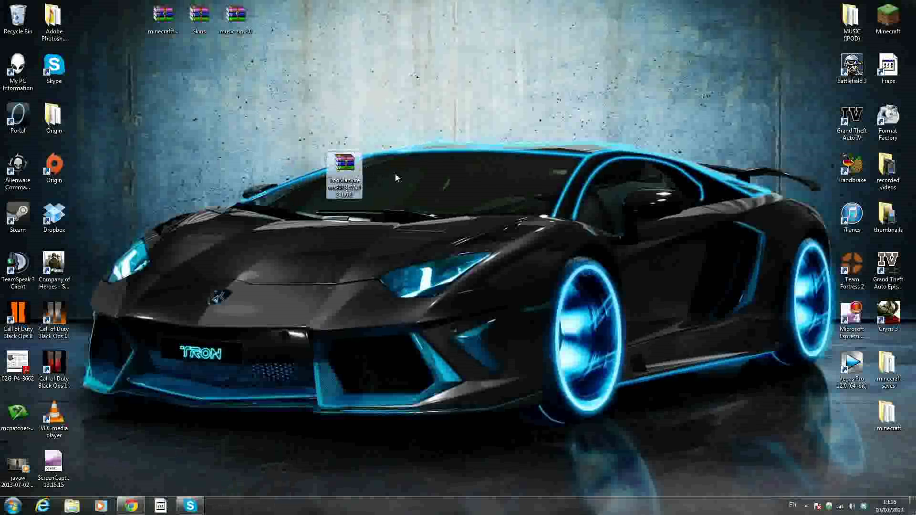
pyautogui.moveTo(344, 173); pyautogui.dragTo(236, 175)
pyautogui.doubleClick(888, 18)
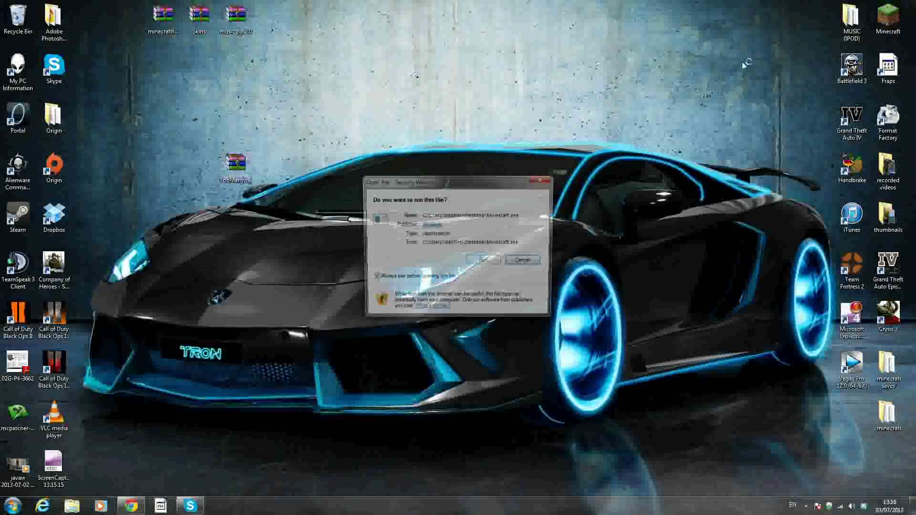
# - Allow Minecraft to run and rename the launcher profile to 'minecraft 1.6.1'
pyautogui.click(492, 260)
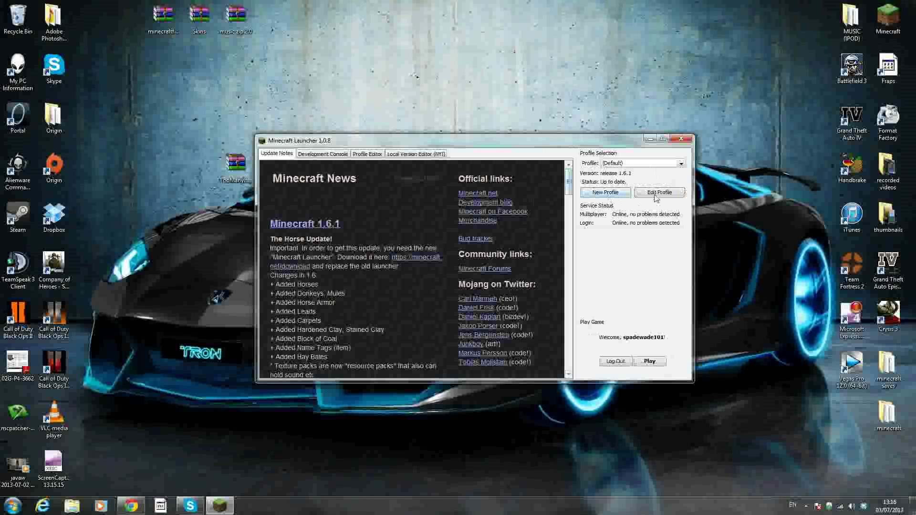
pyautogui.click(626, 165)
pyautogui.click(625, 166)
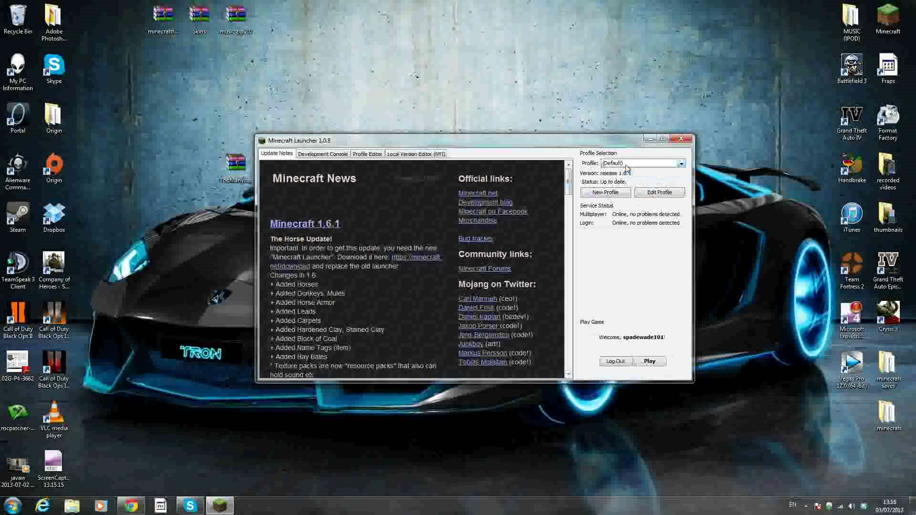
pyautogui.click(673, 197)
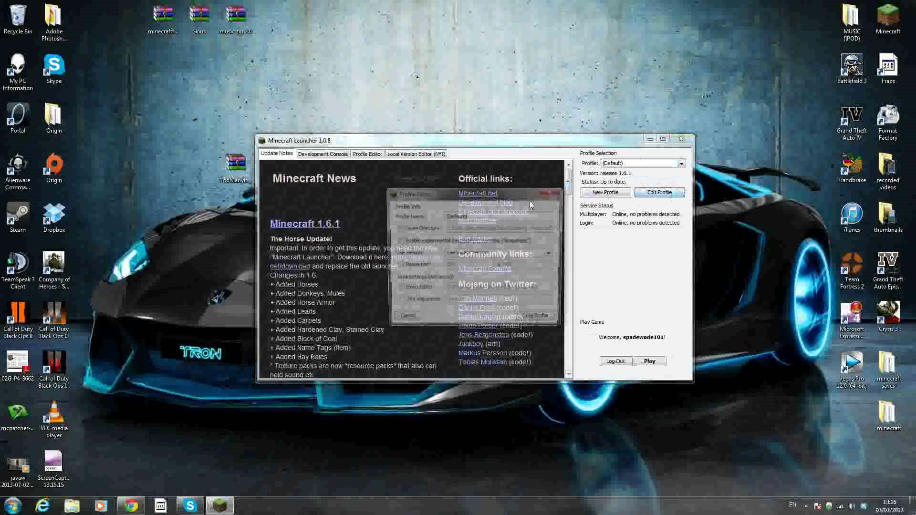
pyautogui.doubleClick(442, 215)
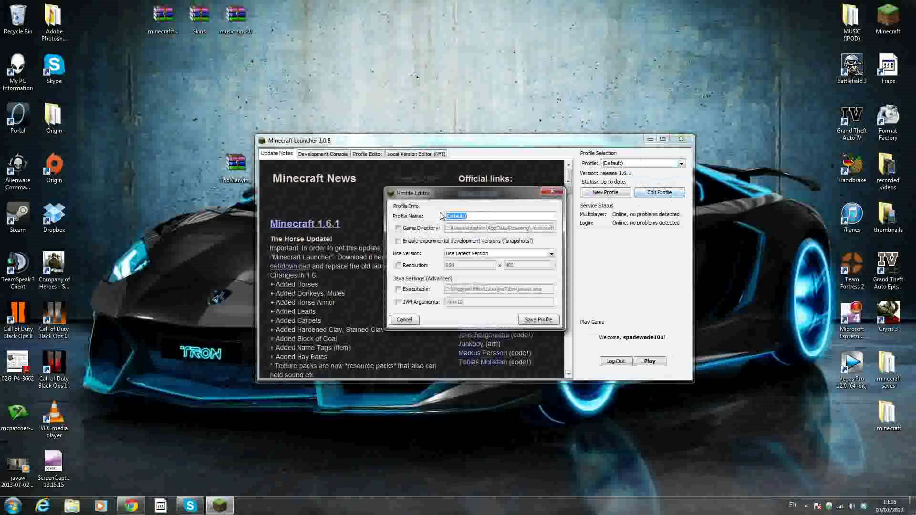
pyautogui.write('minecraft 1.6.1')
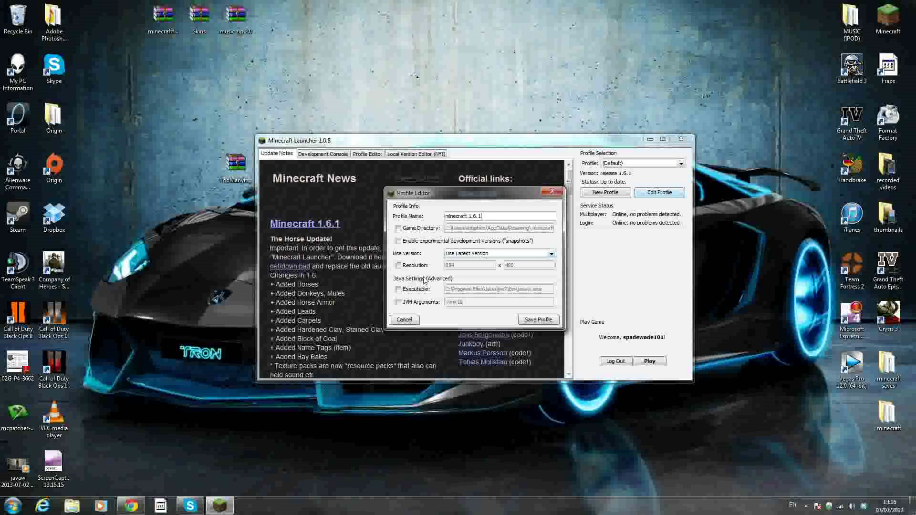
pyautogui.click(538, 319)
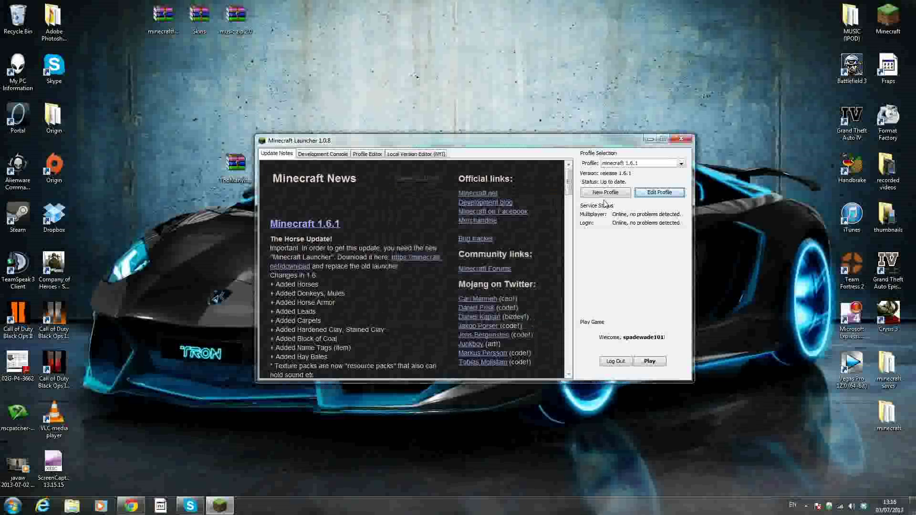
# - Confirm the profile list shows 'minecraft 1.6.1' and browse the launcher's pages
pyautogui.click(644, 165)
pyautogui.click(632, 166)
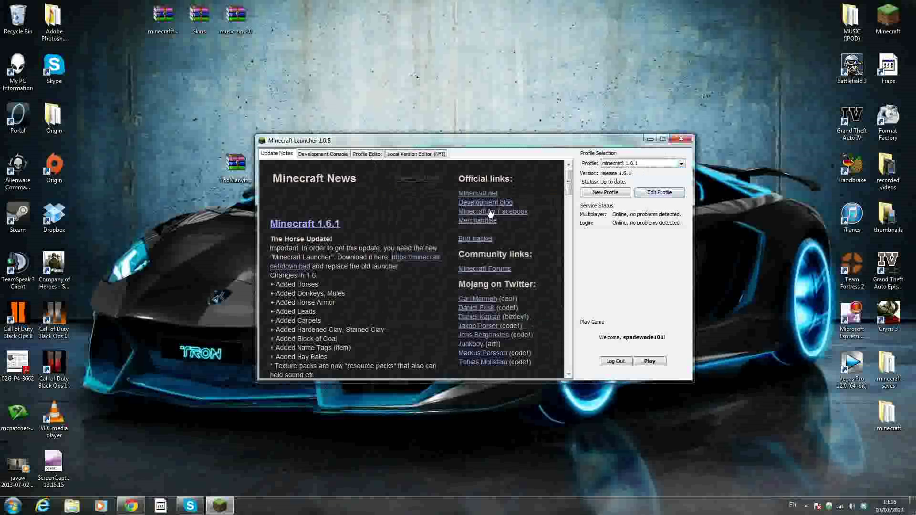
pyautogui.click(366, 154)
pyautogui.click(322, 154)
pyautogui.click(276, 154)
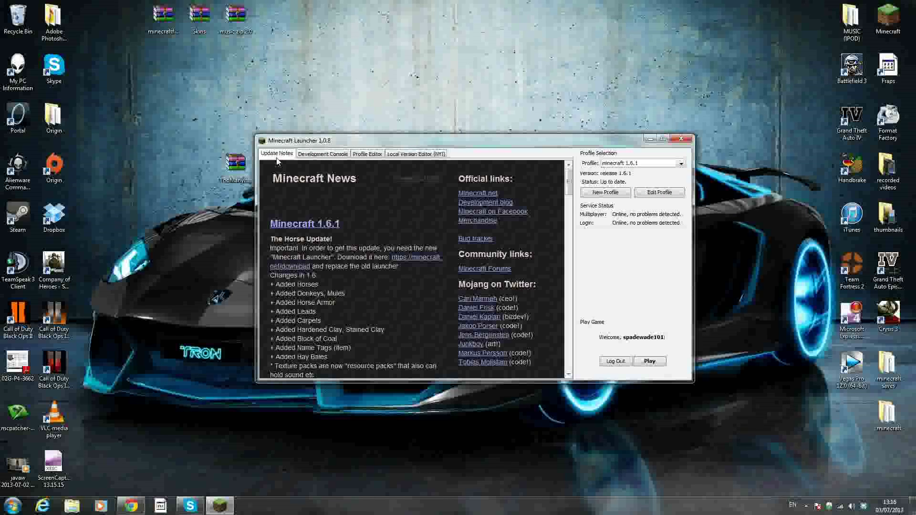
# - Close the launcher and search %appdata% from the Start menu to open the Roaming folder
pyautogui.click(689, 139)
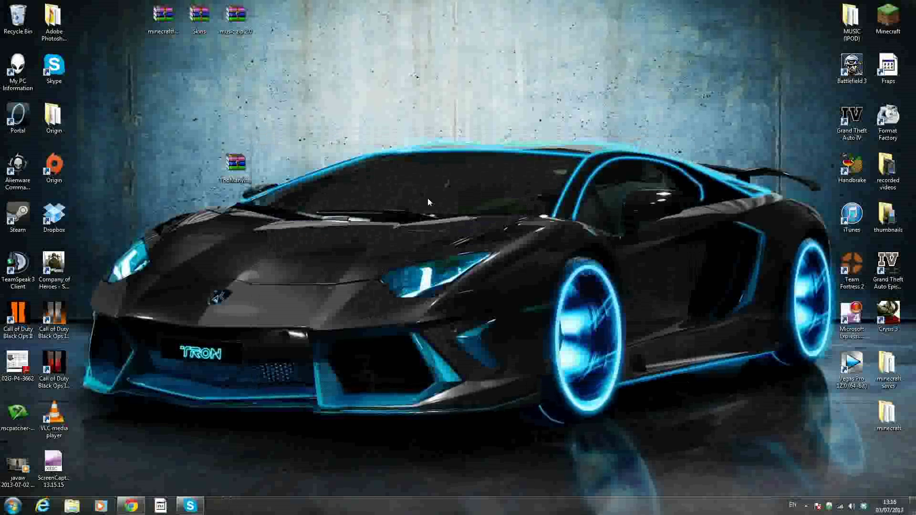
pyautogui.click(8, 509)
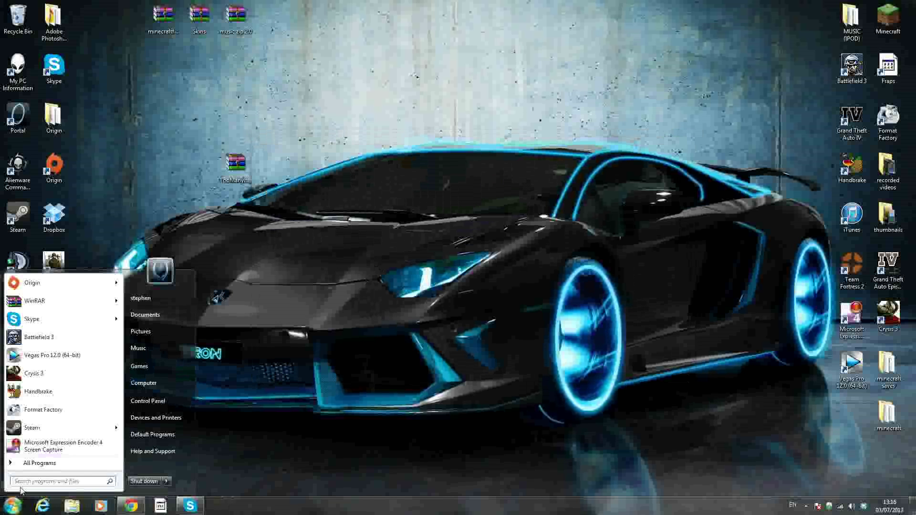
pyautogui.click(25, 481)
pyautogui.write('%app')
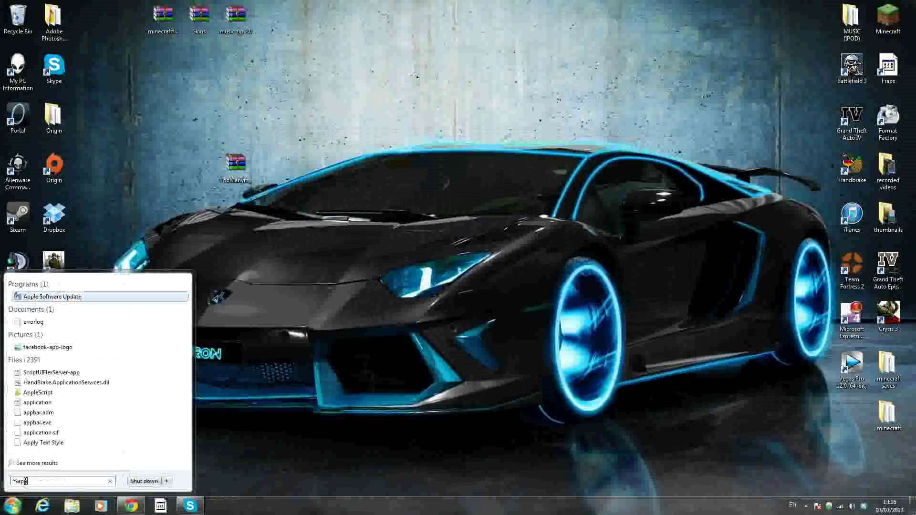
pyautogui.write('data%')
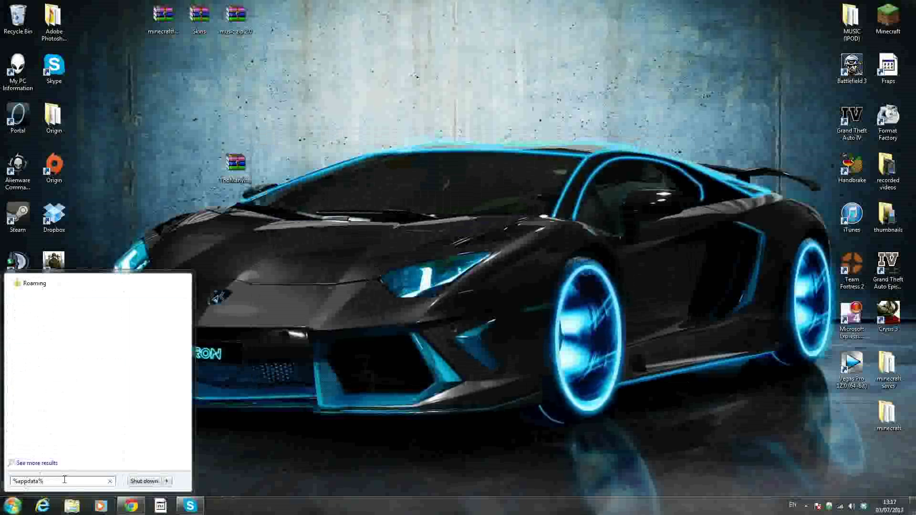
pyautogui.press('Return')
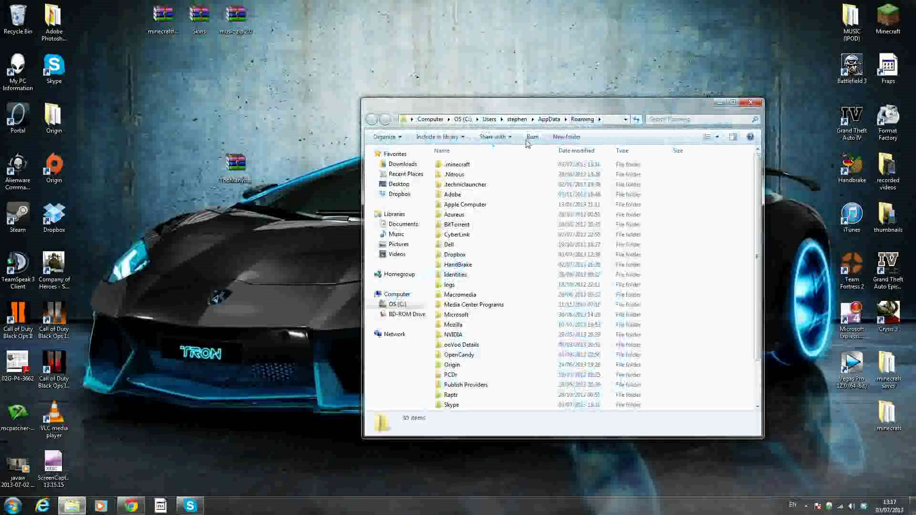
# - Go into .minecraft\versions, where only the 1.6.1 folder is listed
pyautogui.doubleClick(457, 165)
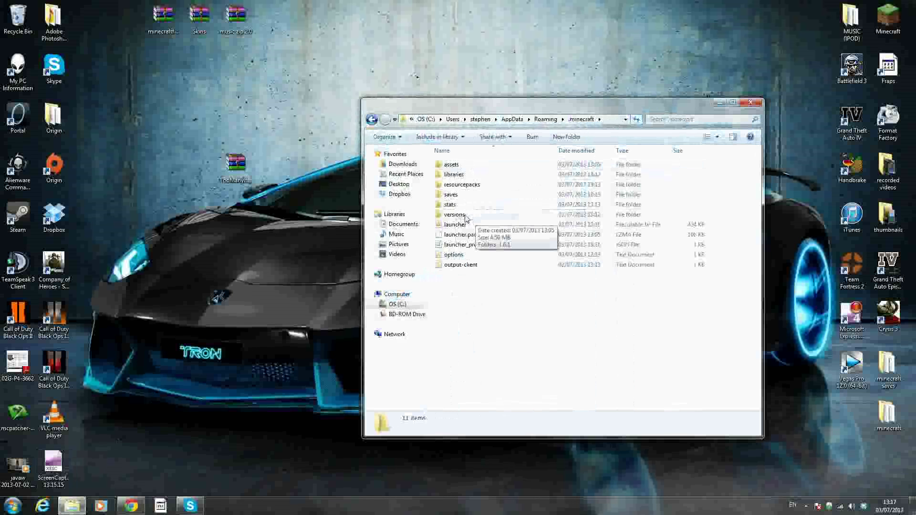
pyautogui.doubleClick(450, 216)
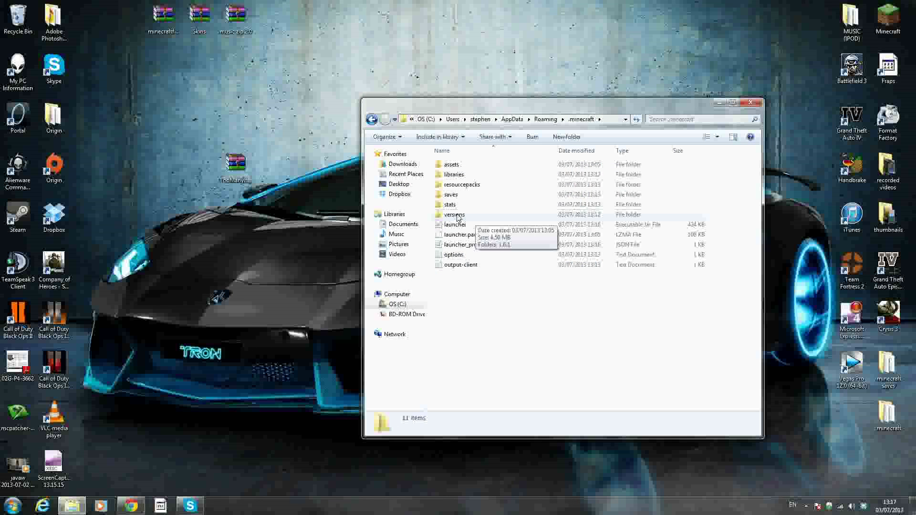
pyautogui.moveTo(456, 105); pyautogui.dragTo(420, 137)
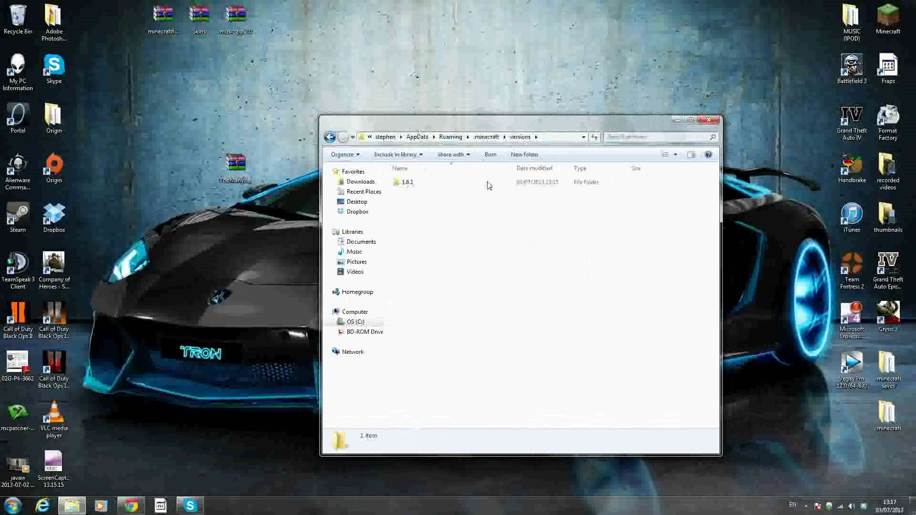
# - Copy and paste the 1.6.1 folder to create a duplicate in versions
pyautogui.rightClick(408, 186)
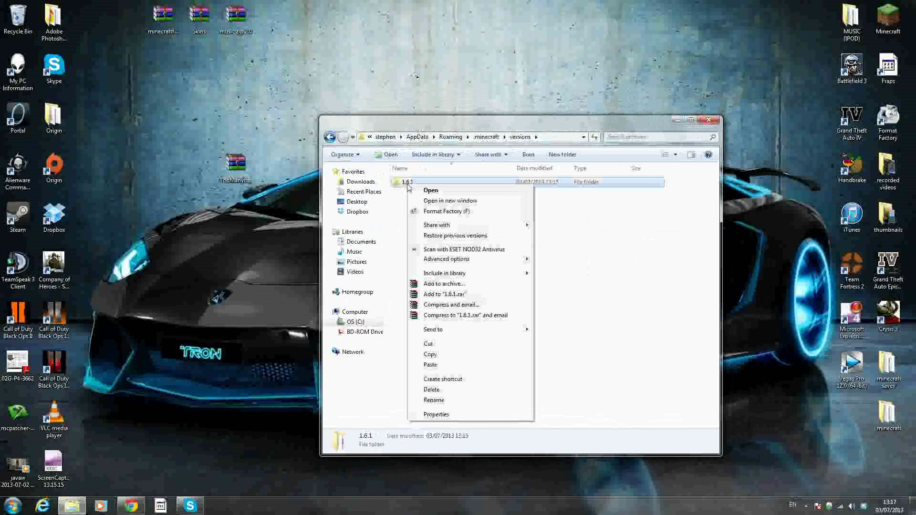
pyautogui.click(460, 356)
pyautogui.rightClick(442, 234)
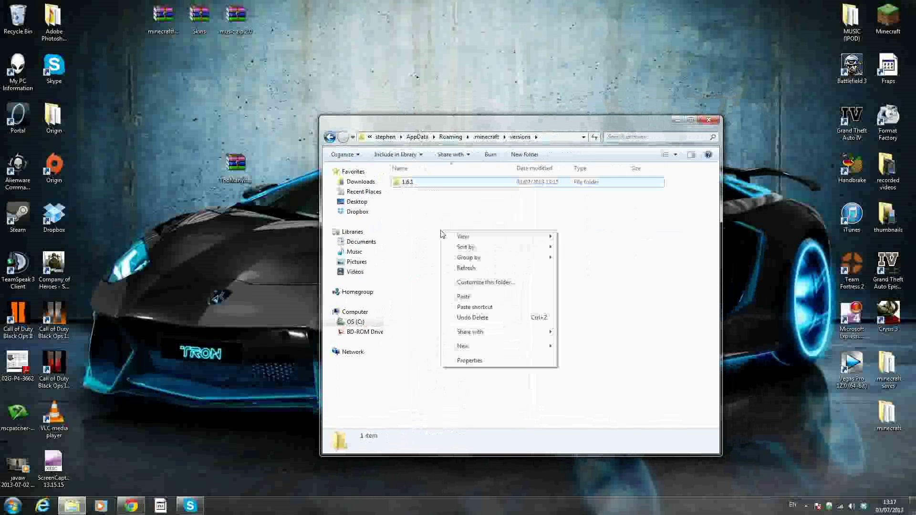
pyautogui.click(464, 297)
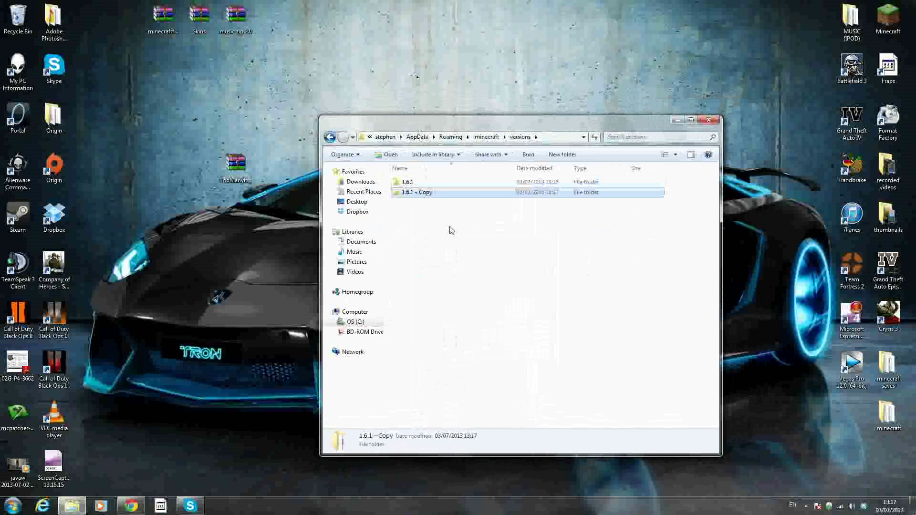
# - Rename the copied folder from '1.6.1 - Copy' to '1.6.1modded'
pyautogui.rightClick(427, 197)
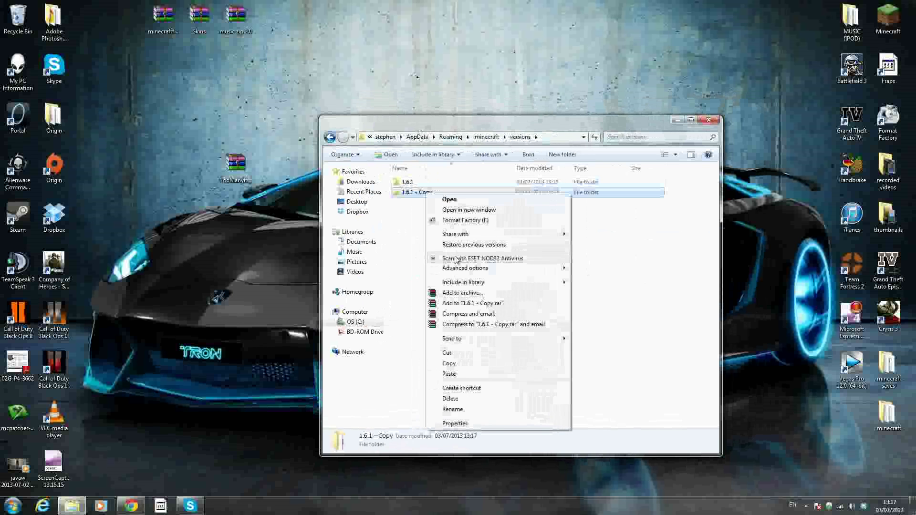
pyautogui.click(456, 413)
pyautogui.click(440, 192)
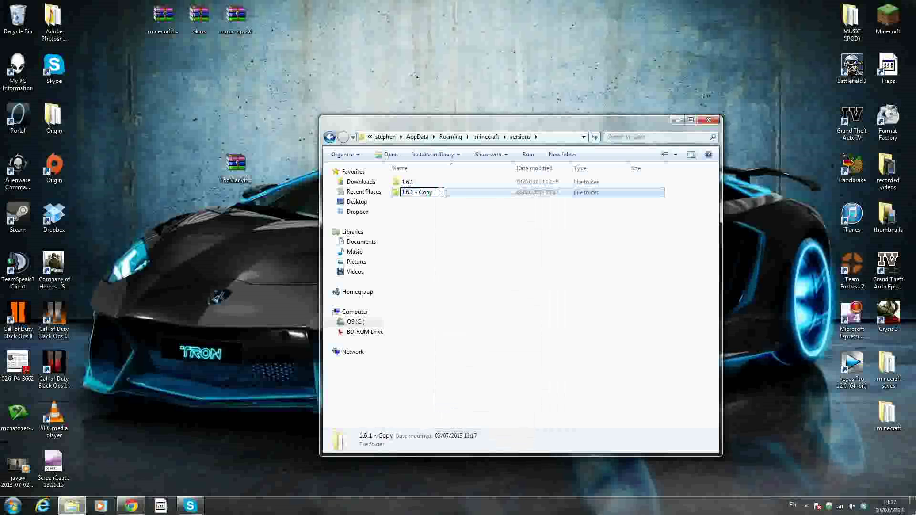
pyautogui.press('BackSpace')
pyautogui.press('BackSpace')
pyautogui.press('BackSpace')
pyautogui.press('BackSpace')
pyautogui.press('BackSpace')
pyautogui.press('BackSpace')
pyautogui.press('BackSpace')
pyautogui.write('modded')
pyautogui.press('Return')
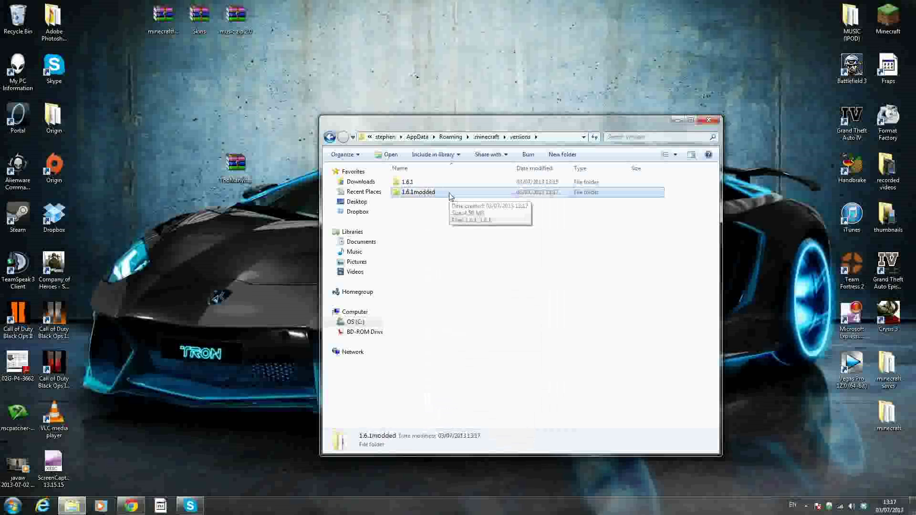
# - Open the 1.6.1modded folder and rename the 1.6.1 JSON file to 1.6.1modded
pyautogui.doubleClick(451, 196)
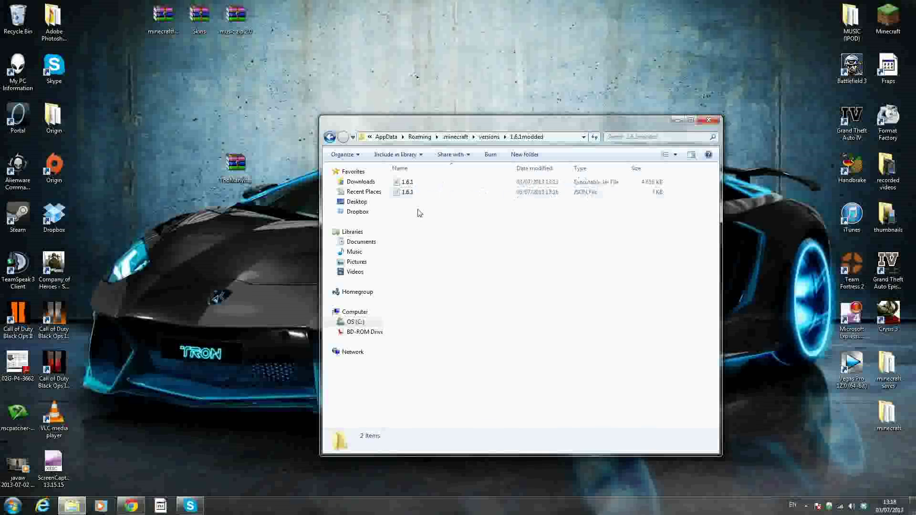
pyautogui.rightClick(446, 188)
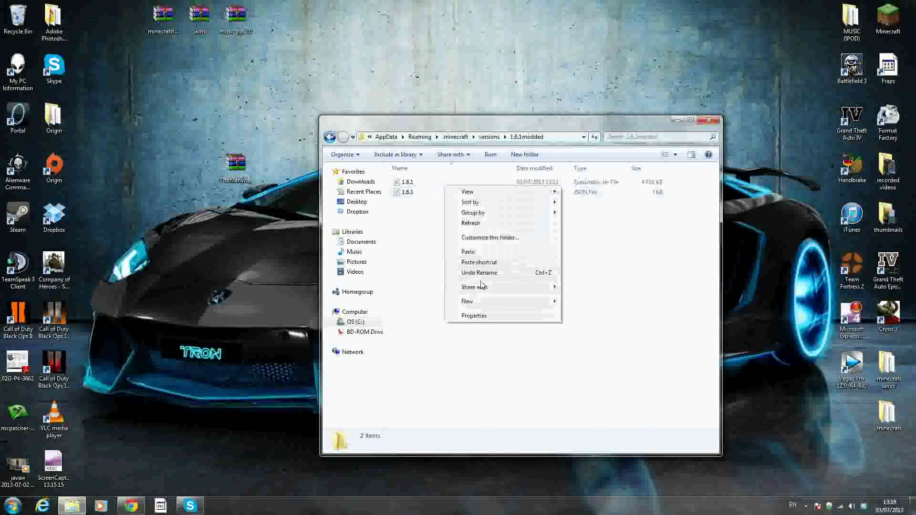
pyautogui.rightClick(430, 180)
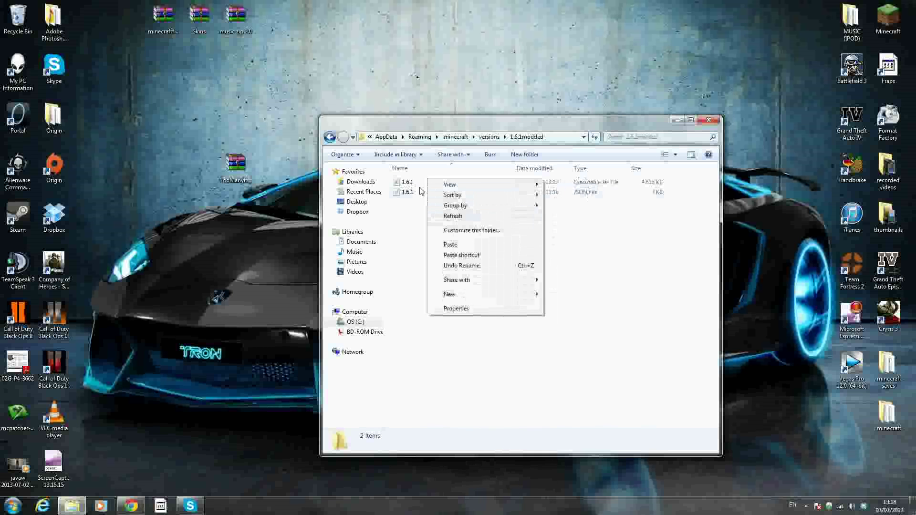
pyautogui.click(414, 192)
pyautogui.rightClick(427, 196)
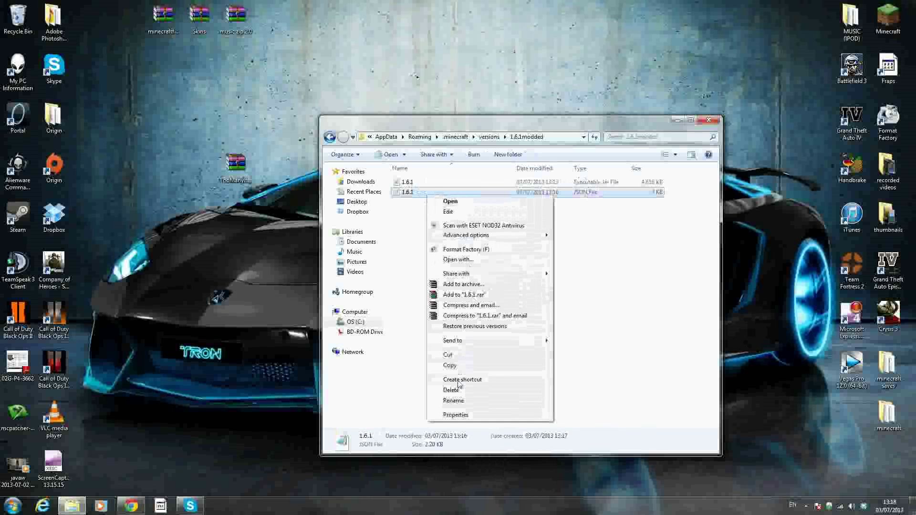
pyautogui.click(418, 193)
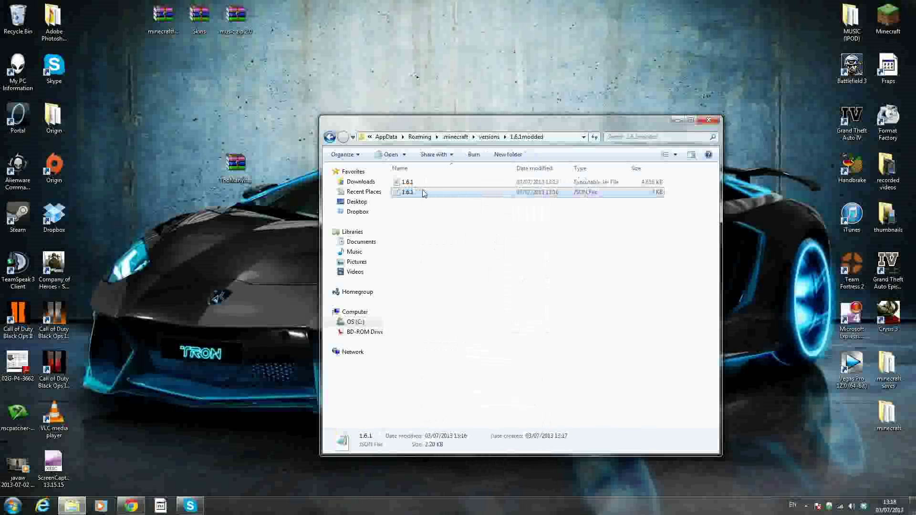
pyautogui.rightClick(424, 191)
pyautogui.click(463, 395)
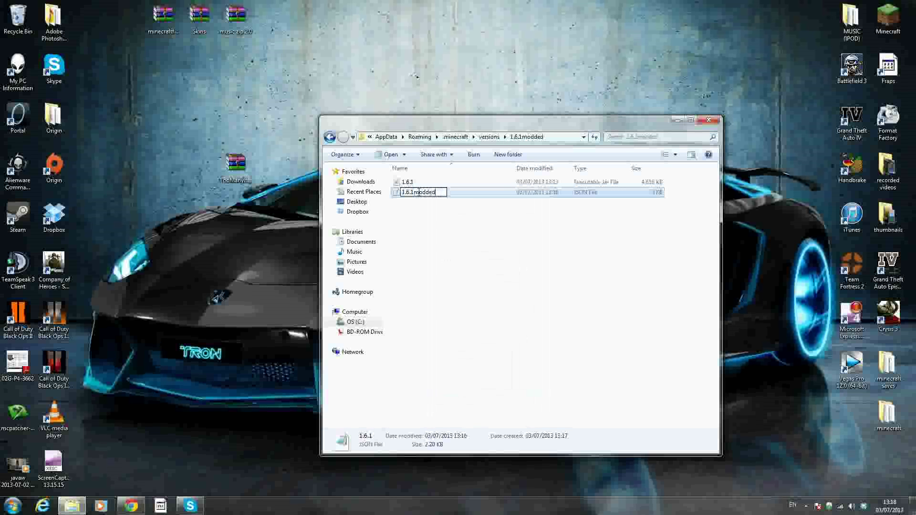
pyautogui.press('Return')
# - Rename the 1.6.1 jar file to 1.6.1modded
pyautogui.click(432, 183)
pyautogui.rightClick(419, 184)
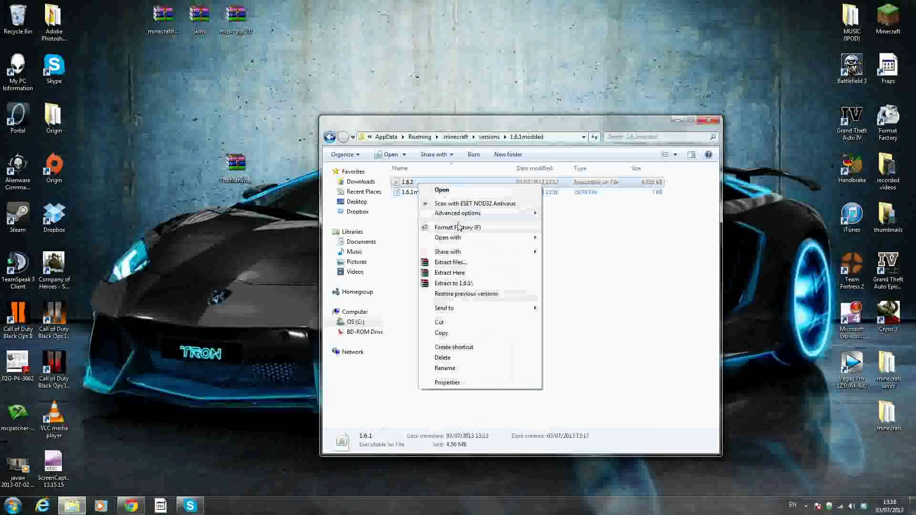
pyautogui.click(451, 369)
pyautogui.click(418, 183)
pyautogui.write('m')
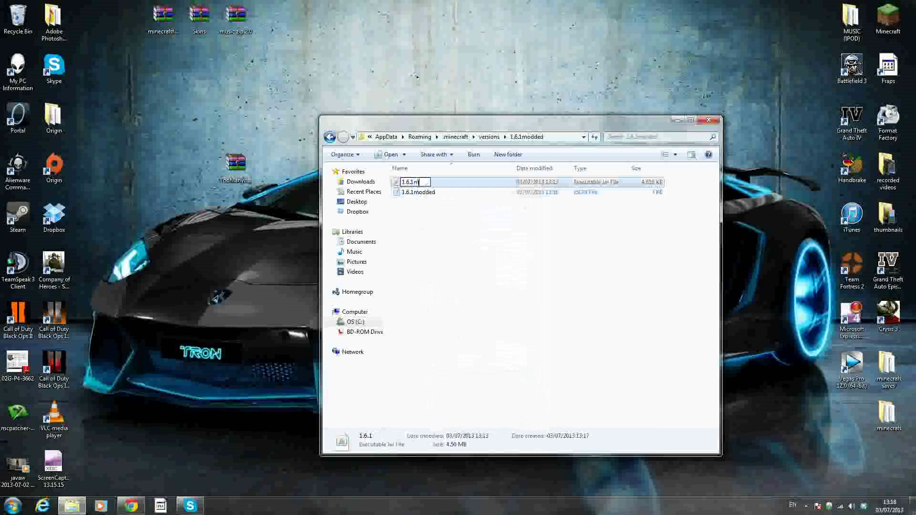
pyautogui.write('odded')
pyautogui.press('Return')
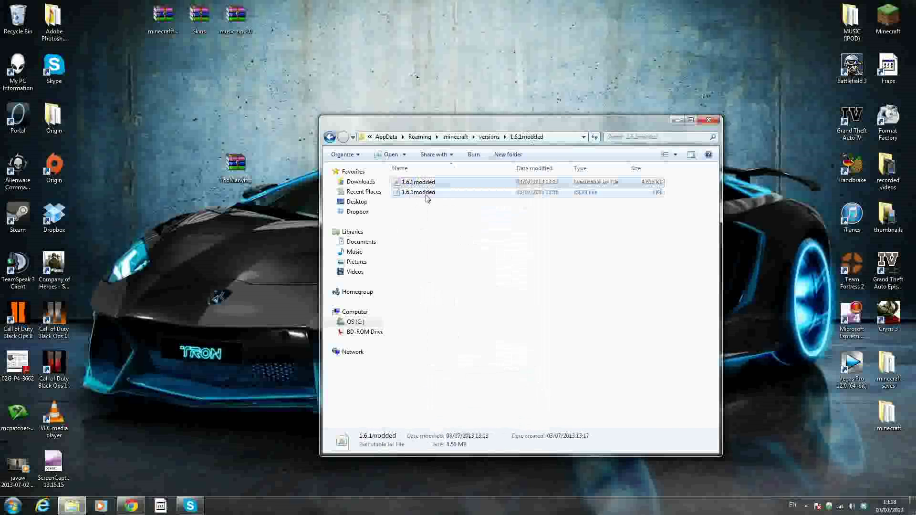
# - Check the properties of the 1.6.1modded JSON file
pyautogui.click(427, 195)
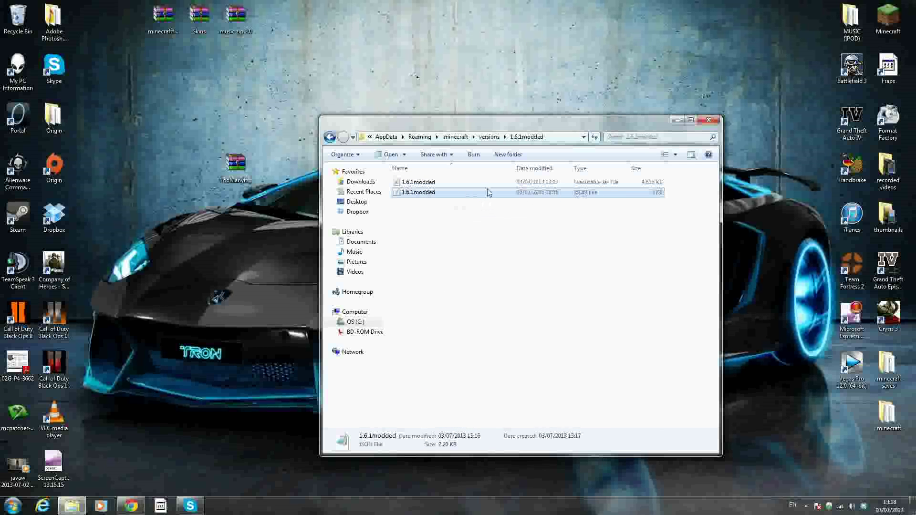
pyautogui.rightClick(415, 197)
pyautogui.click(452, 420)
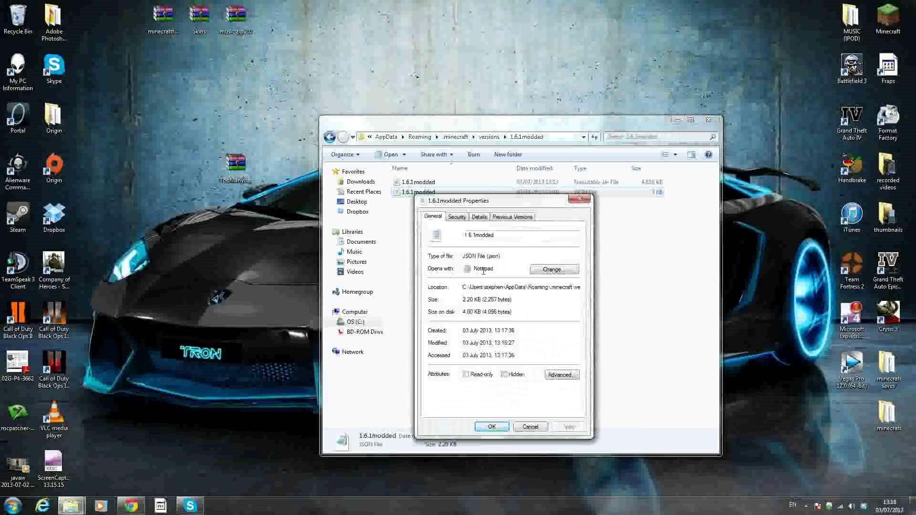
pyautogui.click(580, 199)
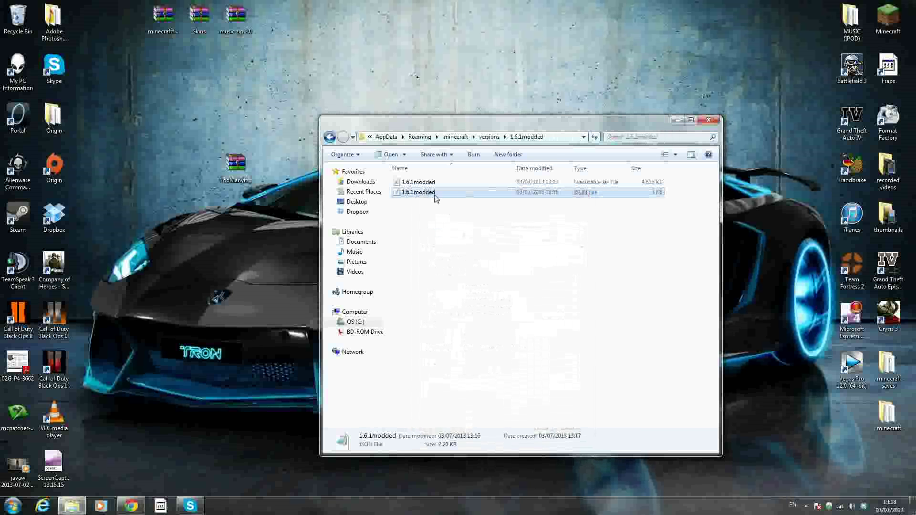
# - Edit 1.6.1modded.json in Notepad so its id reads '1.6.1modded', and save it
pyautogui.doubleClick(435, 195)
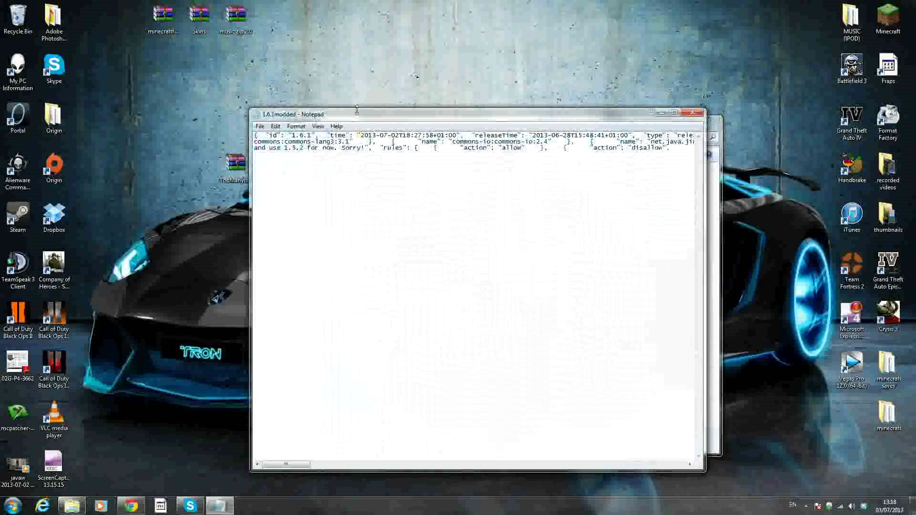
pyautogui.moveTo(401, 116); pyautogui.dragTo(436, 138)
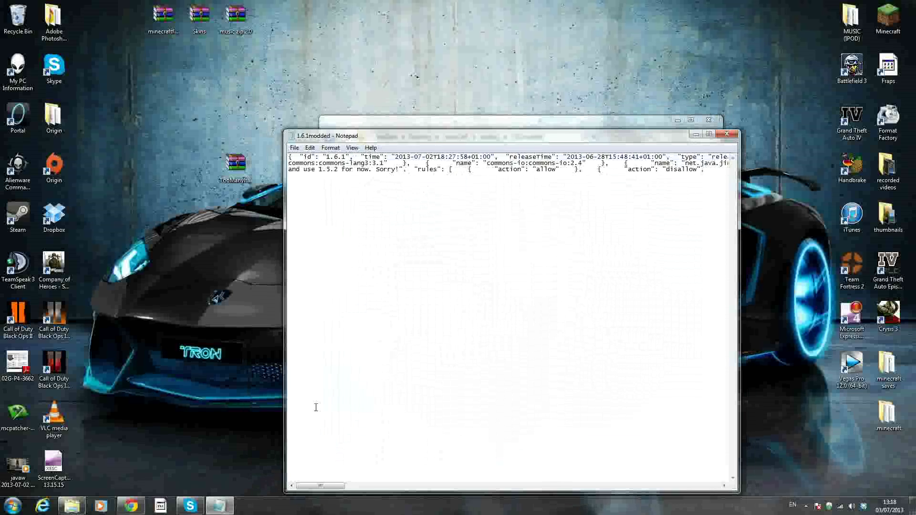
pyautogui.moveTo(338, 489)
pyautogui.mouseDown()
pyautogui.moveTo(665, 489)
pyautogui.moveTo(408, 503)
pyautogui.moveTo(323, 492)
pyautogui.mouseUp()
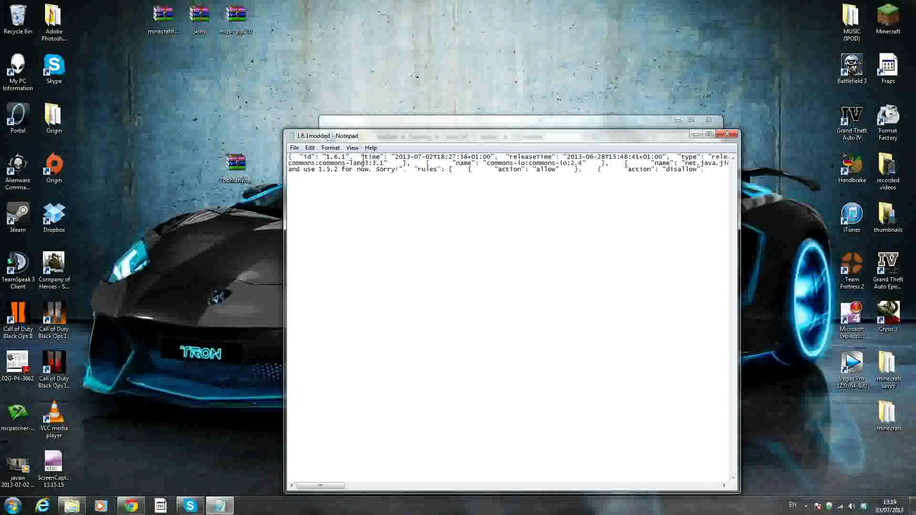
pyautogui.write('modded')
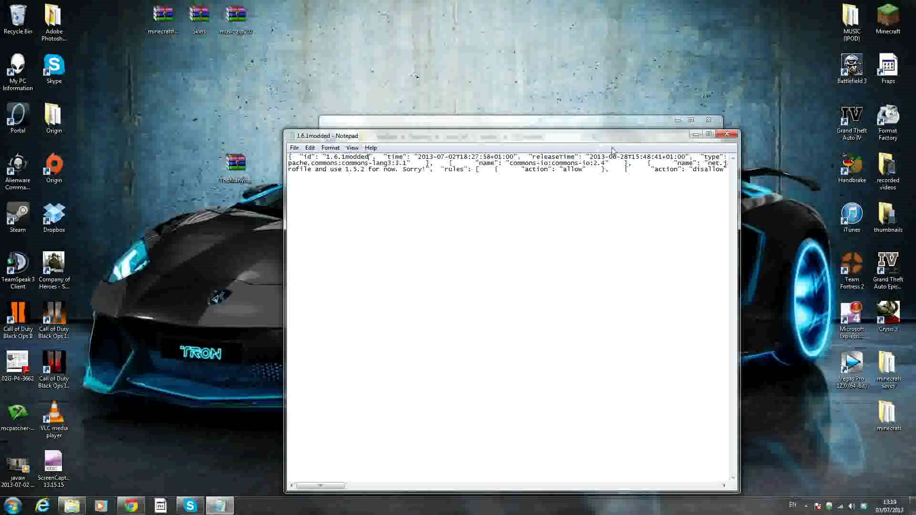
pyautogui.click(727, 134)
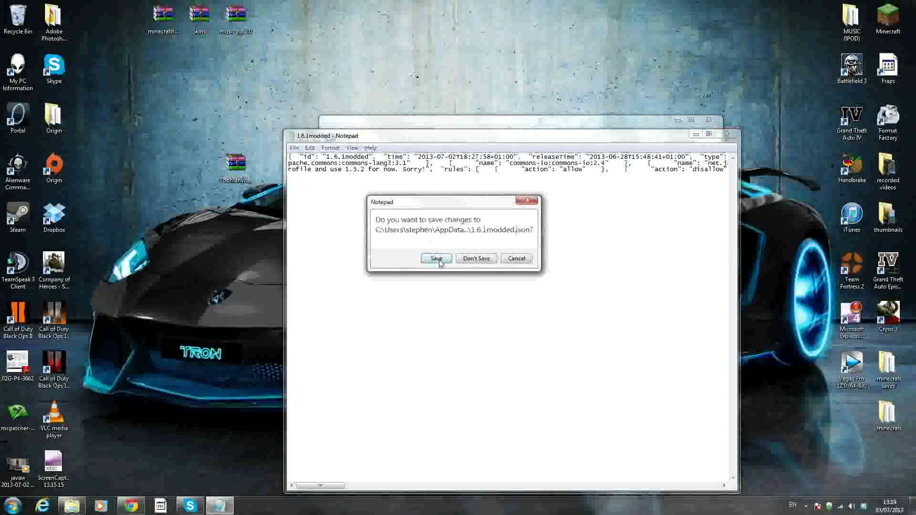
pyautogui.click(436, 258)
# - Open 1.6.1modded.jar as an archive in WinRAR
pyautogui.click(424, 183)
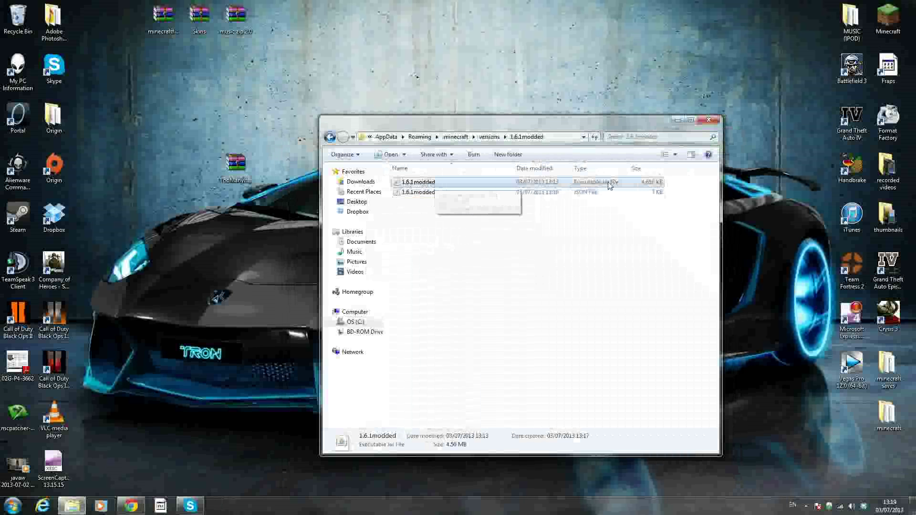
pyautogui.rightClick(425, 186)
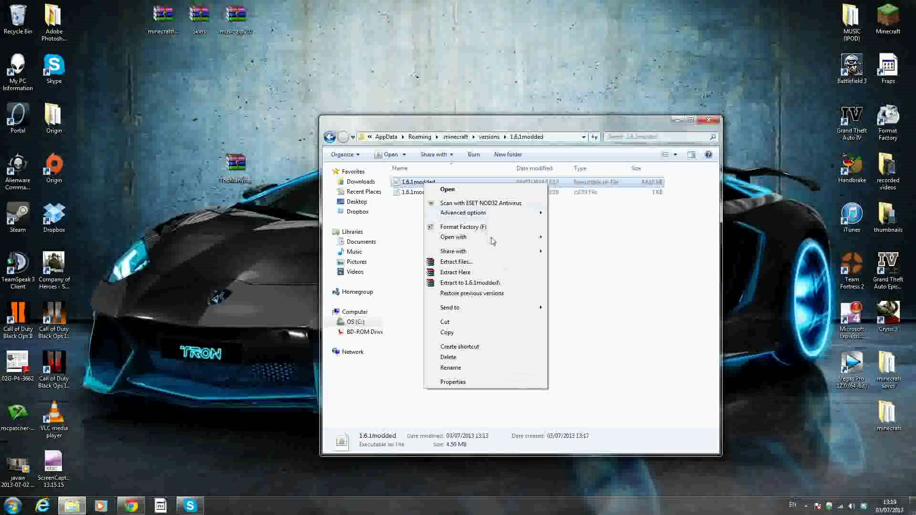
pyautogui.moveTo(496, 239)
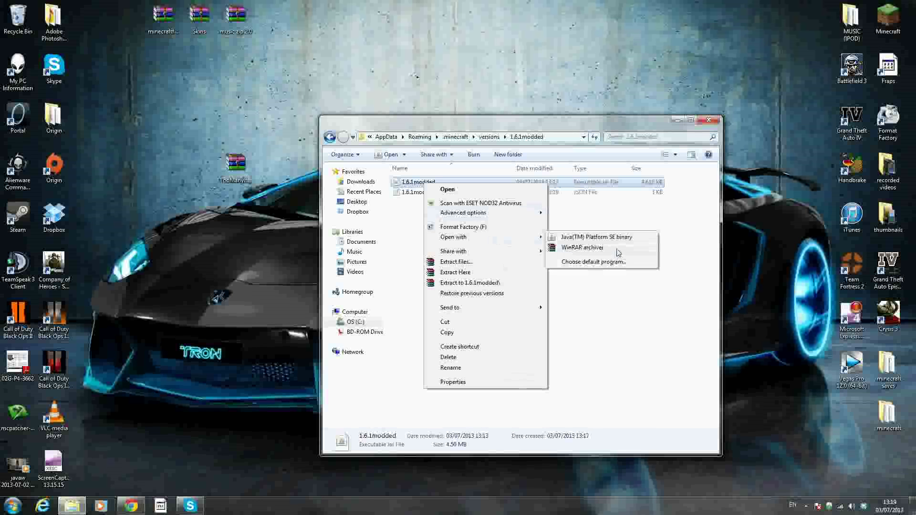
pyautogui.click(583, 248)
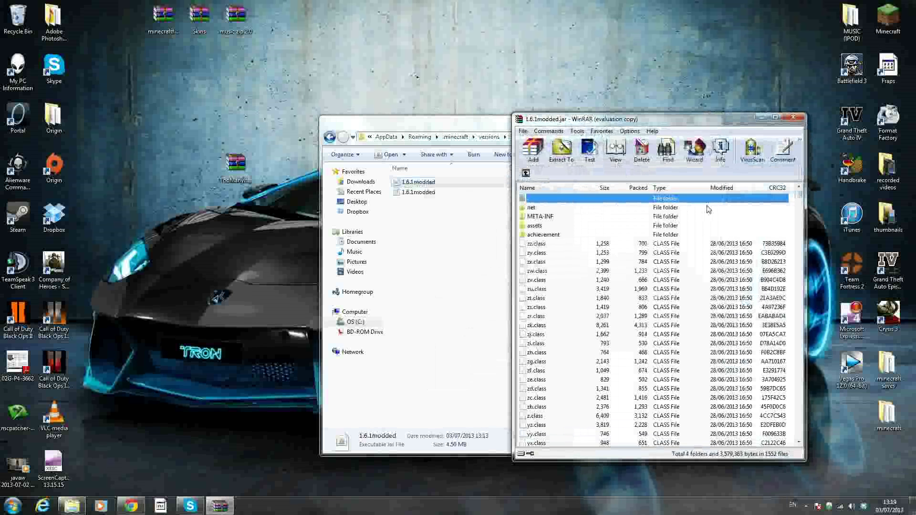
pyautogui.click(732, 244)
# - Delete the META-INF folder from the jar and open the desktop TooManyItems archive
pyautogui.click(568, 218)
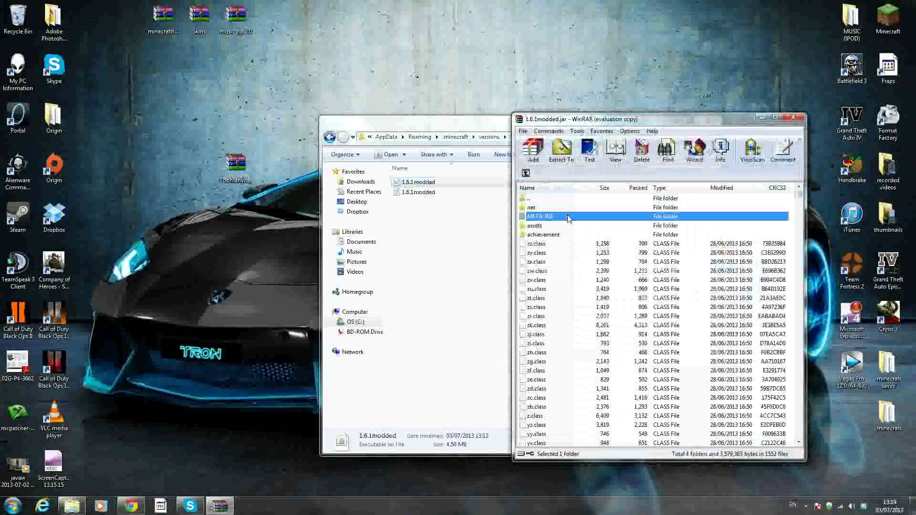
pyautogui.press('Delete')
pyautogui.press('Return')
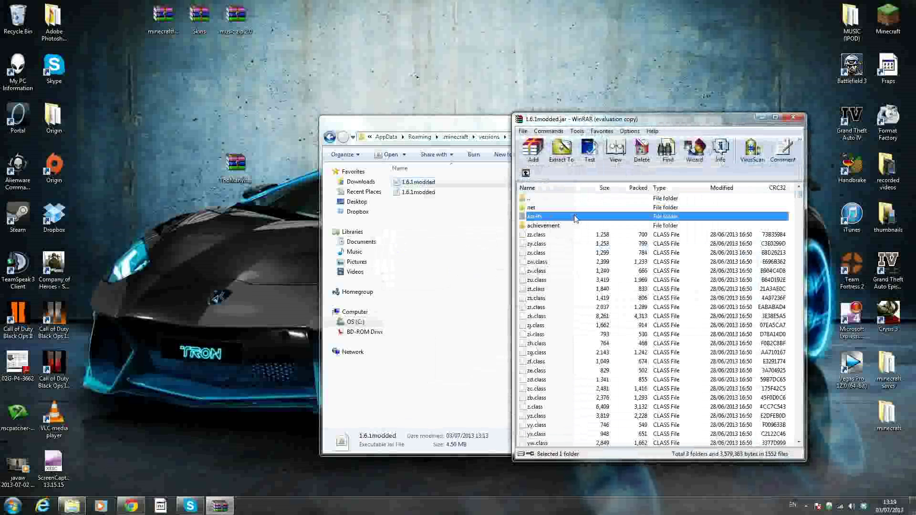
pyautogui.doubleClick(235, 164)
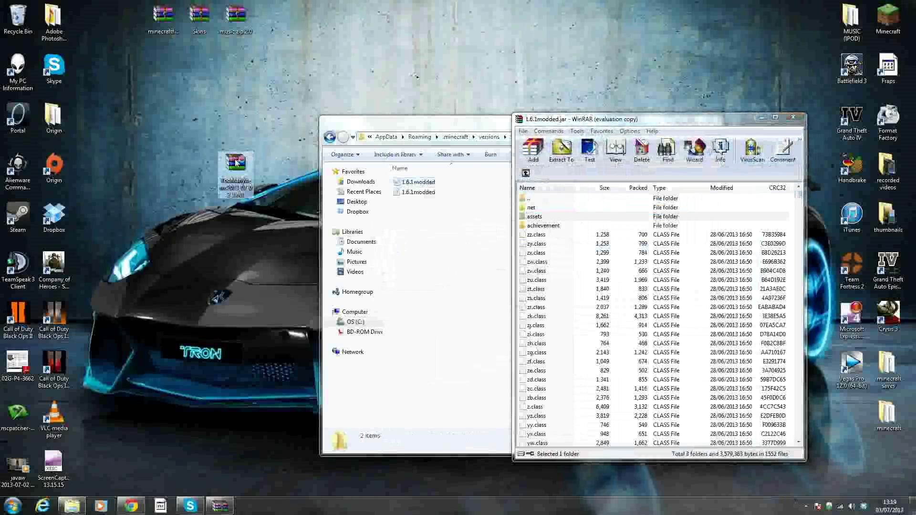
# - Add all 42 TooManyItems files into 1.6.1modded.jar, bringing it to 1593 files
pyautogui.moveTo(143, 19); pyautogui.dragTo(242, 105)
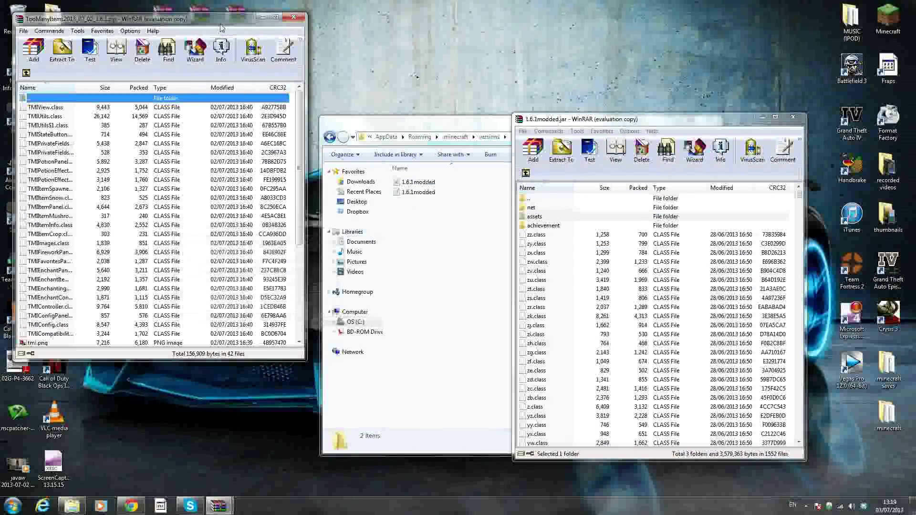
pyautogui.moveTo(220, 23); pyautogui.dragTo(413, 134)
pyautogui.rightClick(363, 314)
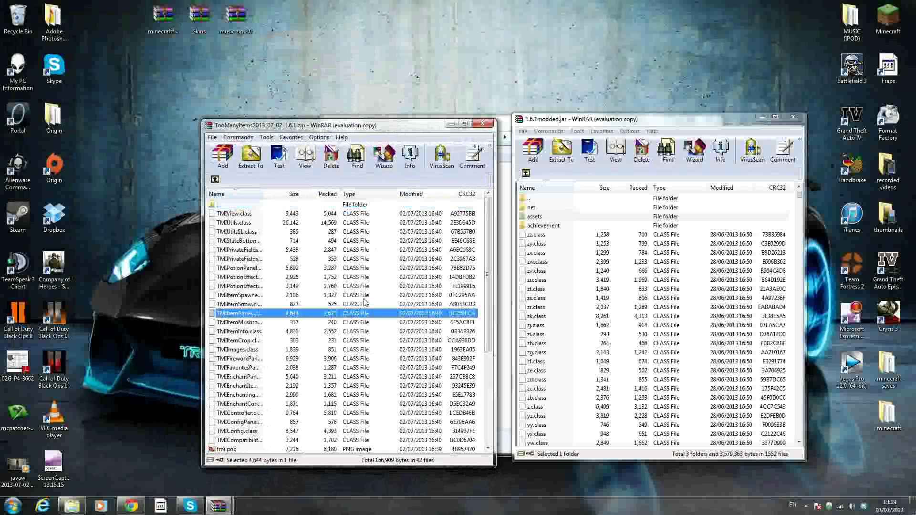
pyautogui.click(384, 305)
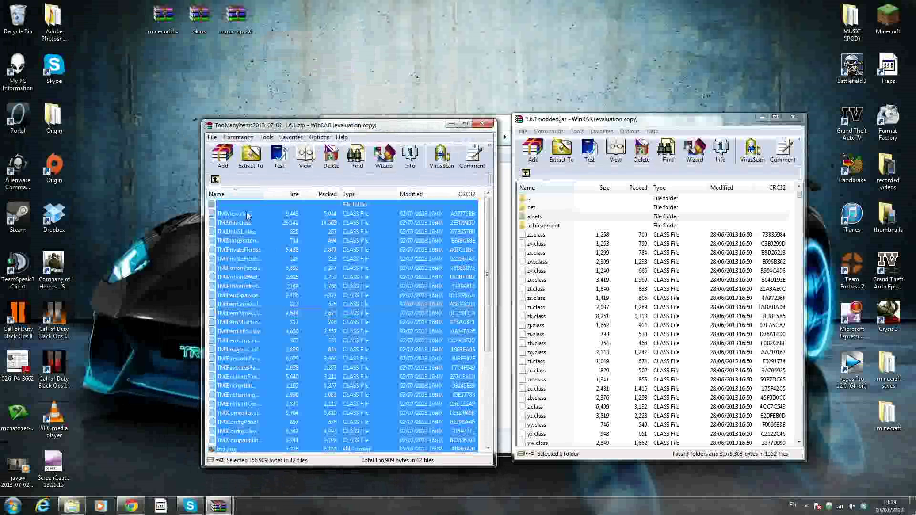
pyautogui.moveTo(248, 216); pyautogui.dragTo(613, 380)
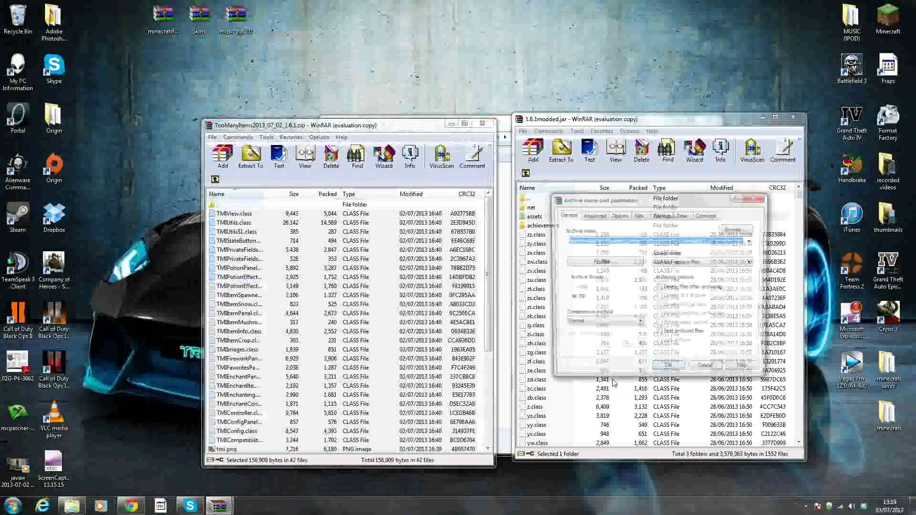
pyautogui.click(669, 371)
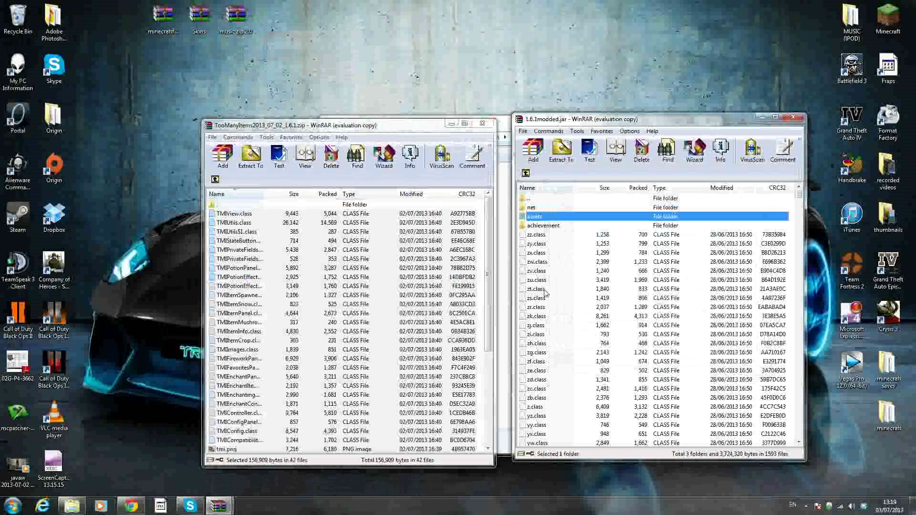
# - Close both WinRAR archive windows and the file browser
pyautogui.click(482, 124)
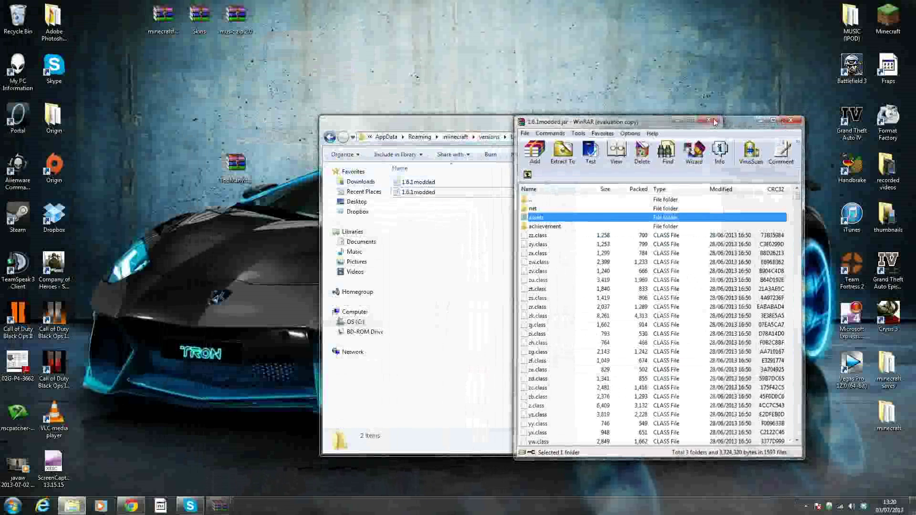
pyautogui.click(794, 118)
pyautogui.click(704, 122)
# - Start the launcher, give the profile a custom game directory and release 1.6.1modded, save, and play
pyautogui.doubleClick(887, 18)
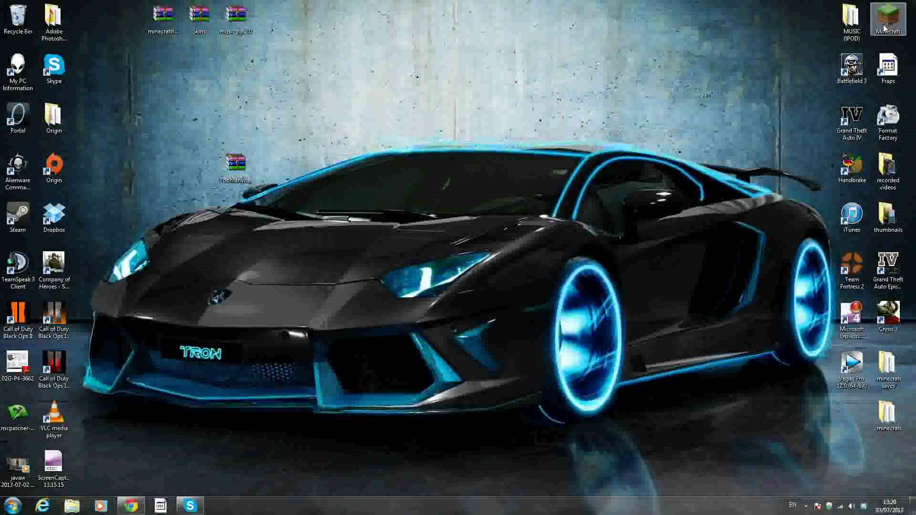
pyautogui.click(484, 262)
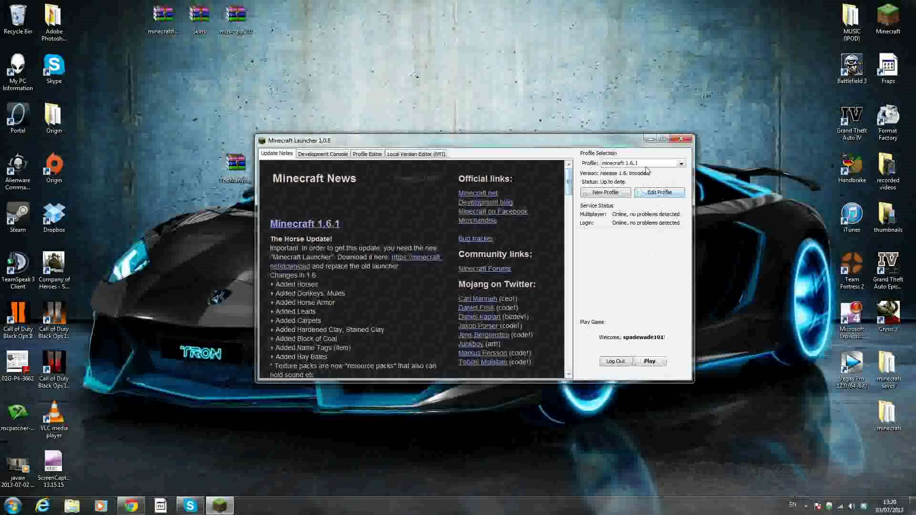
pyautogui.click(660, 194)
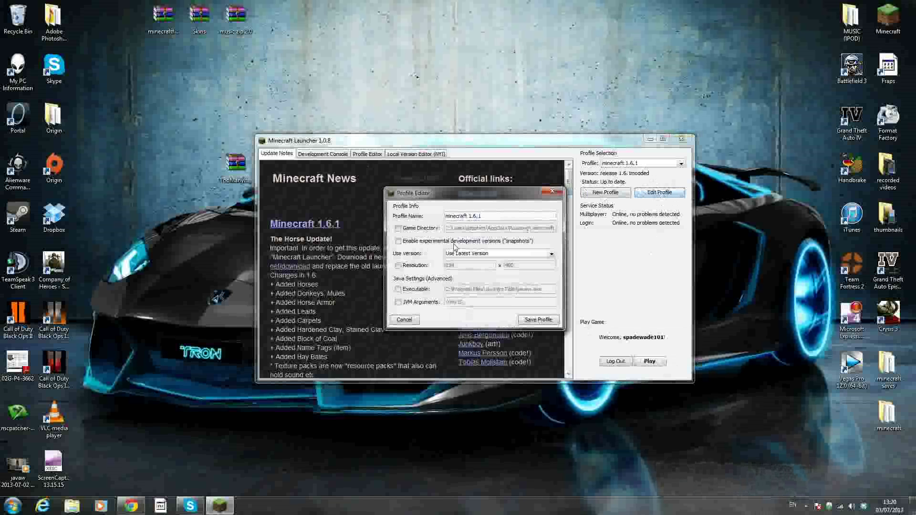
pyautogui.click(398, 228)
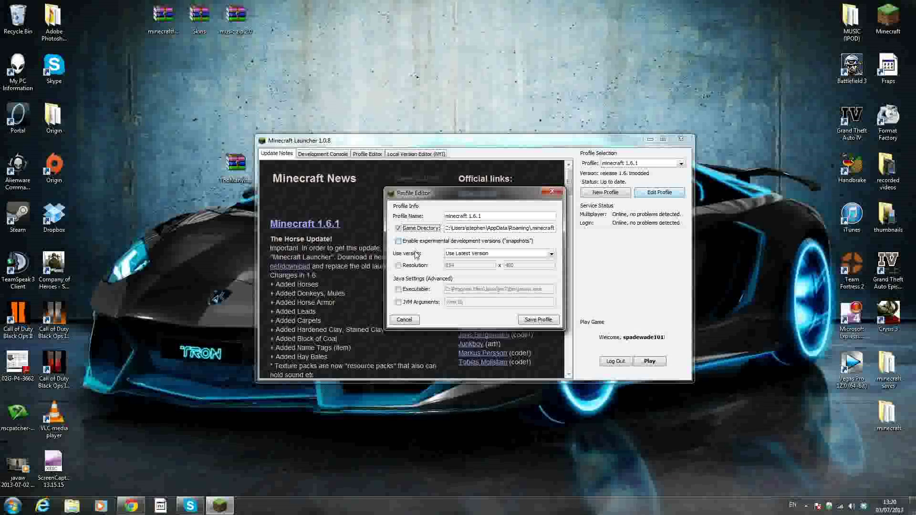
pyautogui.click(462, 255)
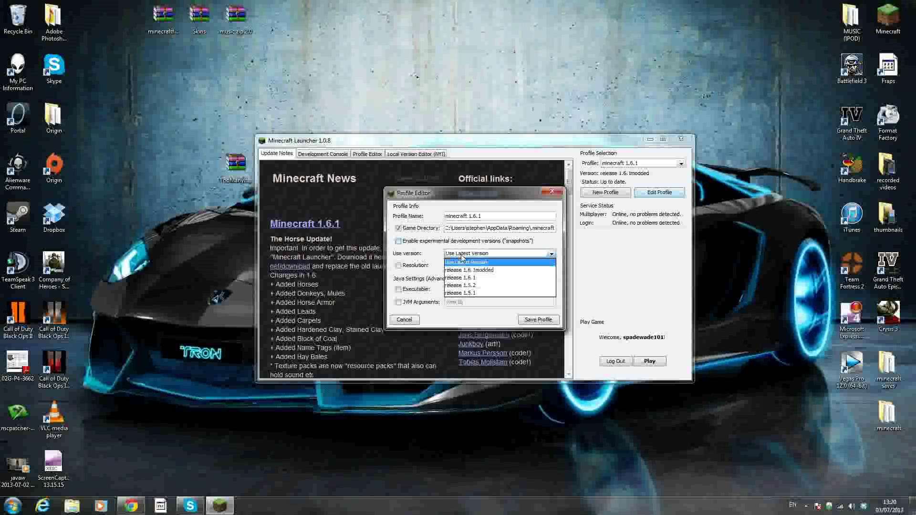
pyautogui.click(491, 270)
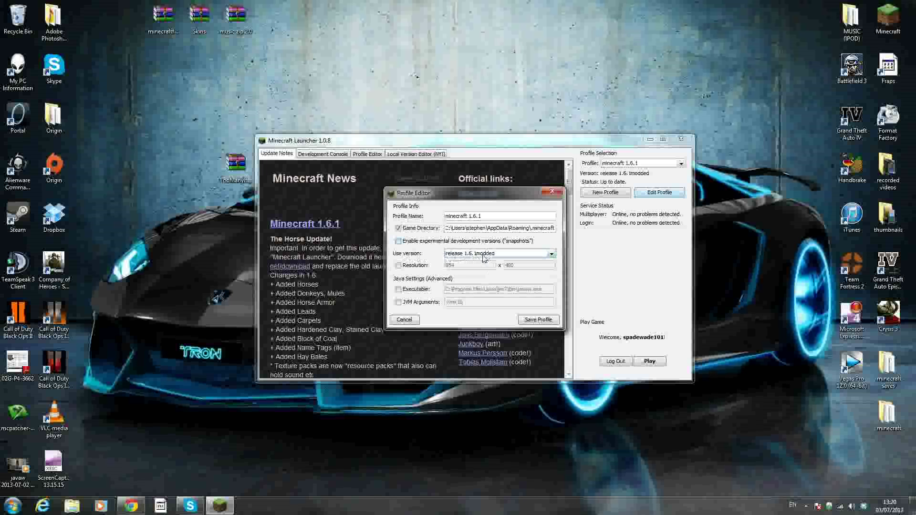
pyautogui.click(538, 320)
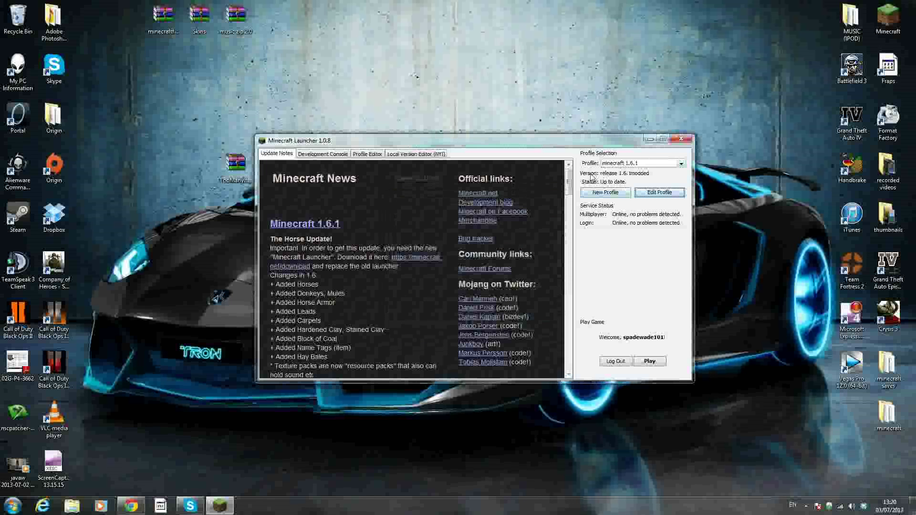
pyautogui.click(649, 362)
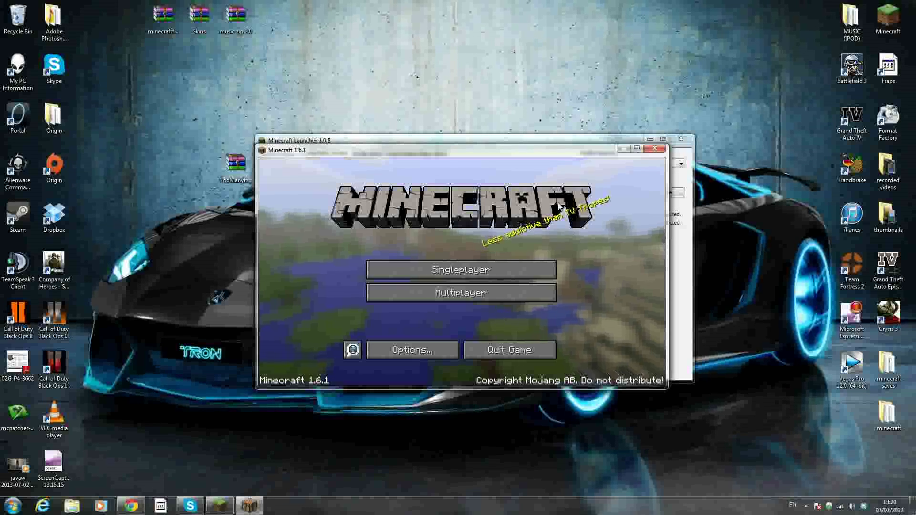
# - Maximize the game window and create a Creative-mode singleplayer world named New World
pyautogui.click(637, 148)
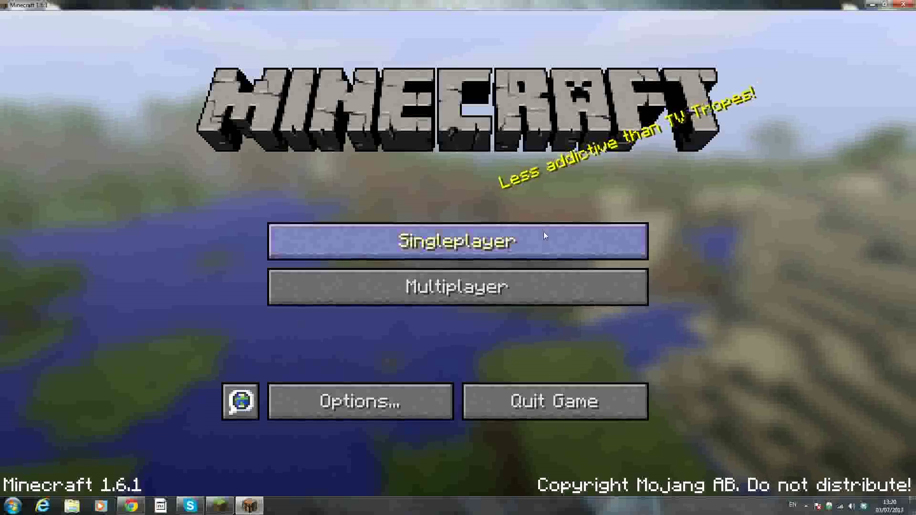
pyautogui.click(546, 236)
pyautogui.click(553, 415)
pyautogui.click(490, 262)
pyautogui.click(490, 262)
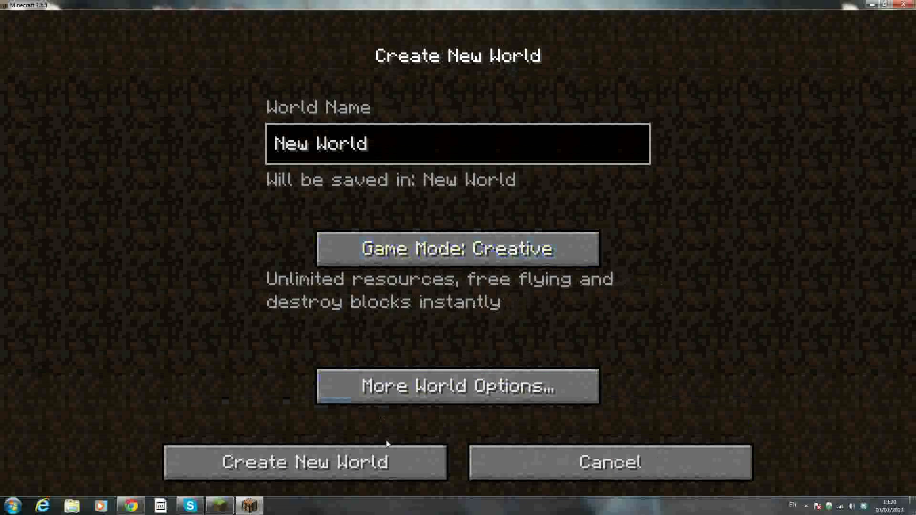
pyautogui.click(393, 451)
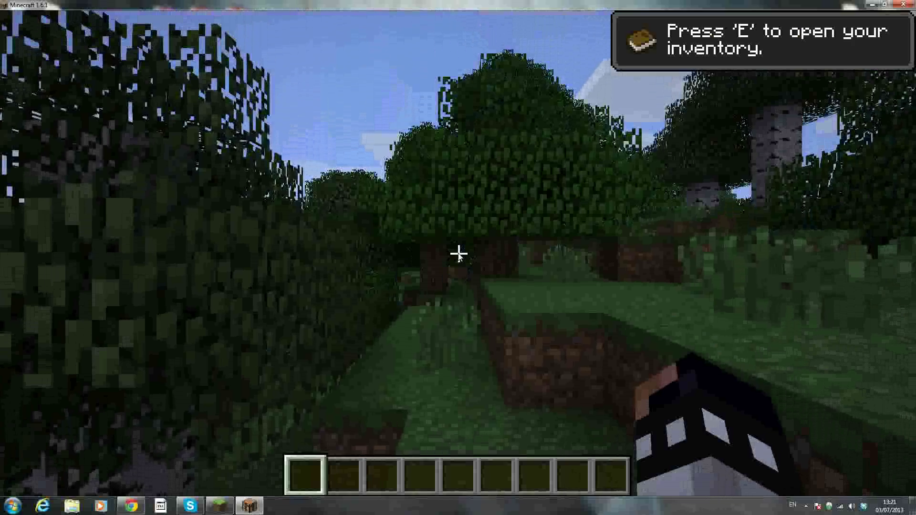
# - Add 64-stacks of fire, purple wool, sandstone, birch wood and a plant, then ignite the grass
pyautogui.press('e')
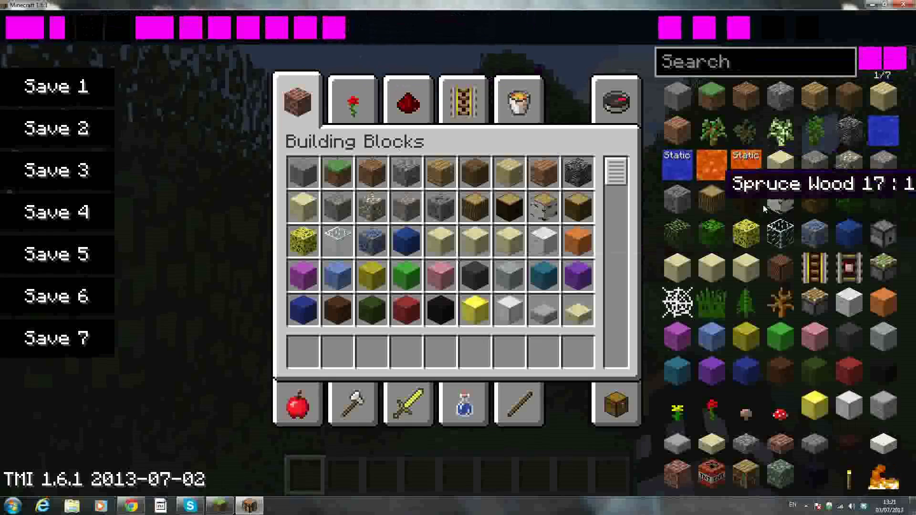
pyautogui.click(884, 477)
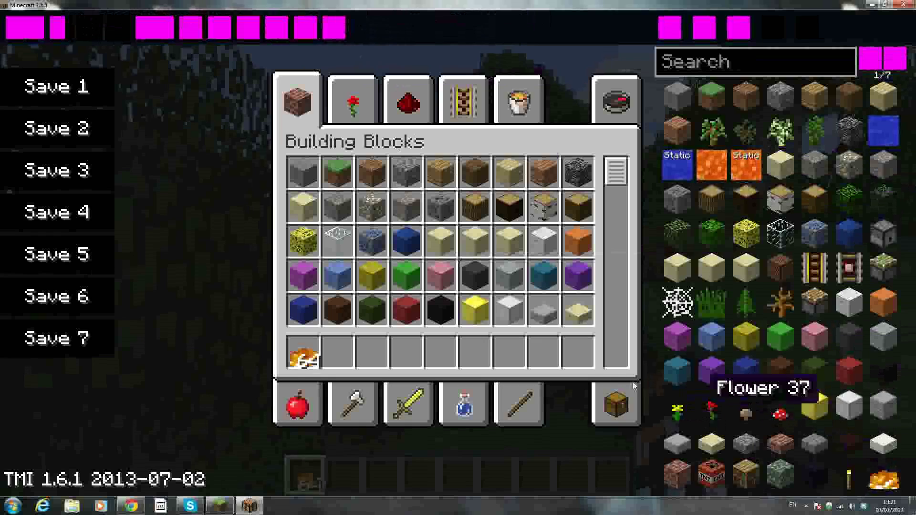
pyautogui.click(712, 371)
pyautogui.click(712, 268)
pyautogui.click(781, 198)
pyautogui.click(746, 302)
pyautogui.press('e')
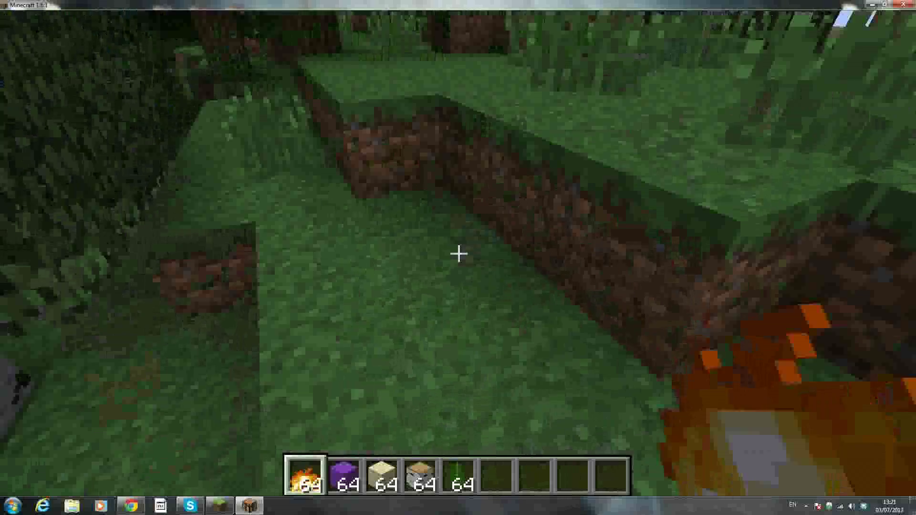
pyautogui.rightClick(458, 254)
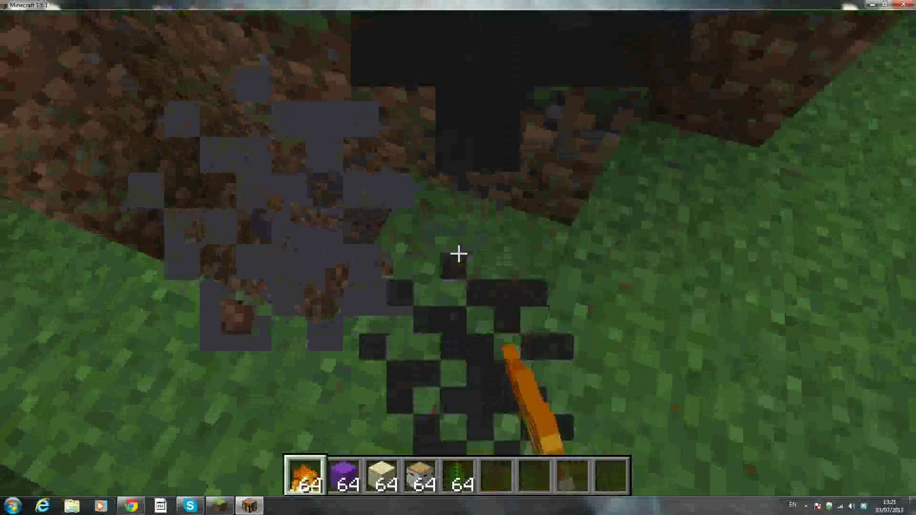
# - Reopen and close the TooManyItems inventory, scrolling through the hotbar between views
pyautogui.press('e')
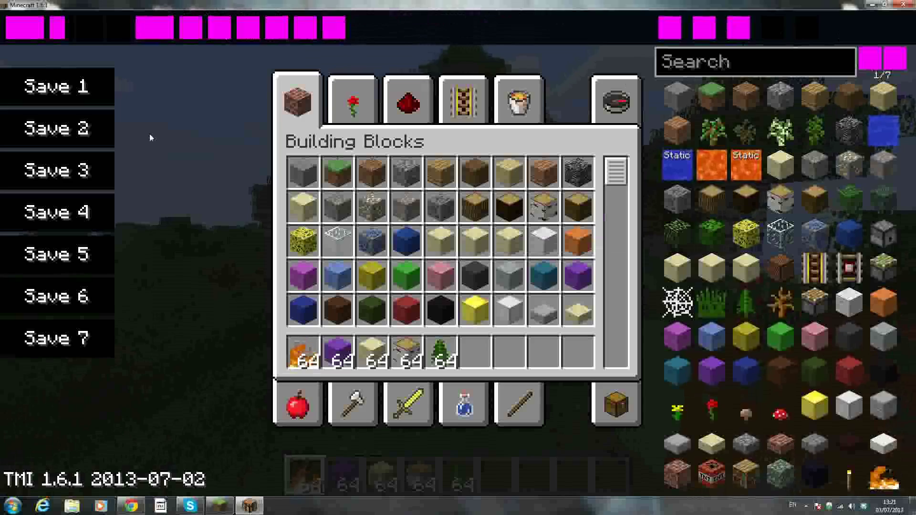
pyautogui.press('e')
pyautogui.scroll(-3, 458, 257)
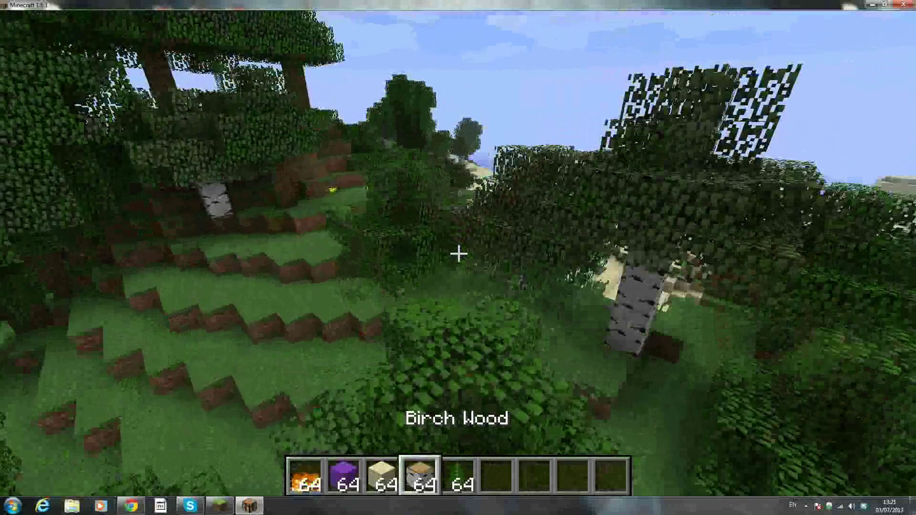
pyautogui.scroll(-3, 458, 258)
pyautogui.press('e')
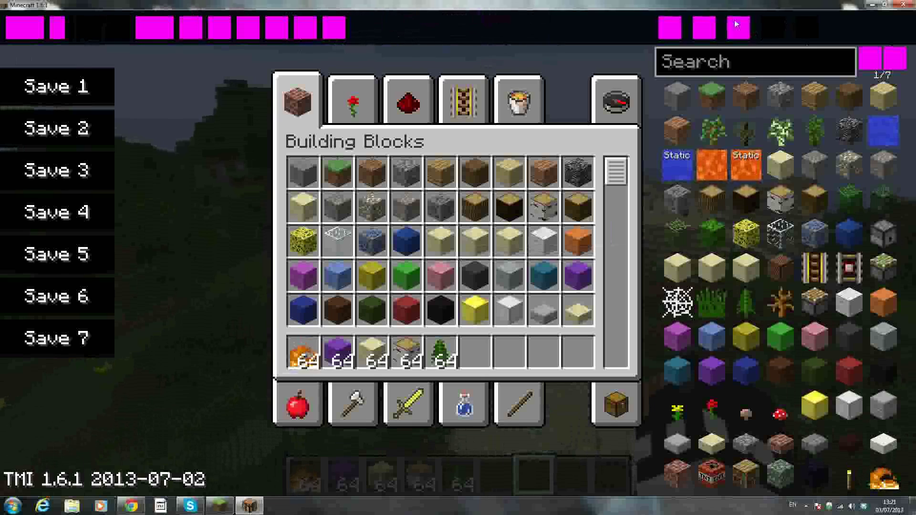
pyautogui.press('e')
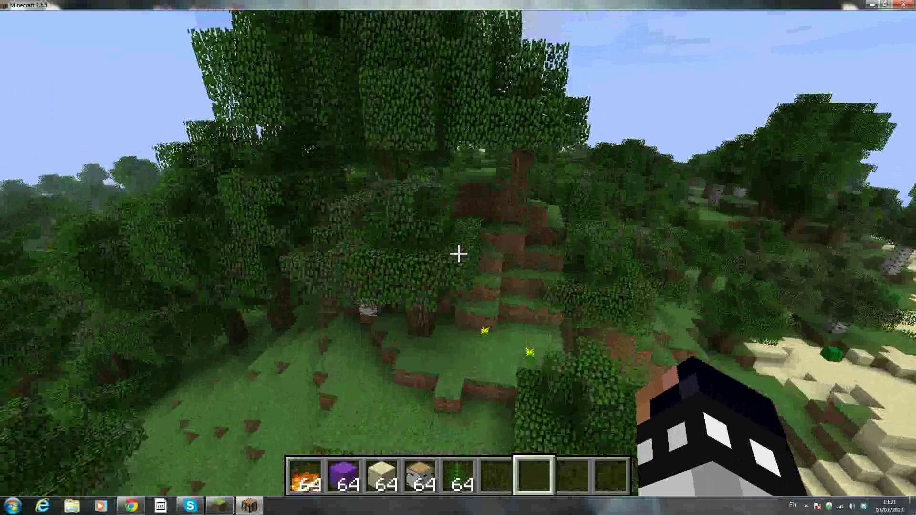
# - Fly up above the big tree and check the inventory item panel again before returning to the forest
pyautogui.press('space')
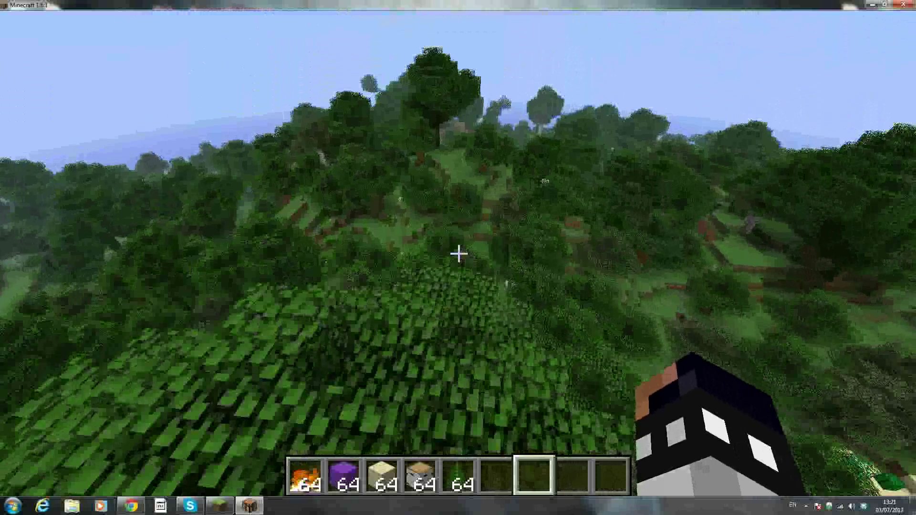
pyautogui.press('e')
pyautogui.press('e')
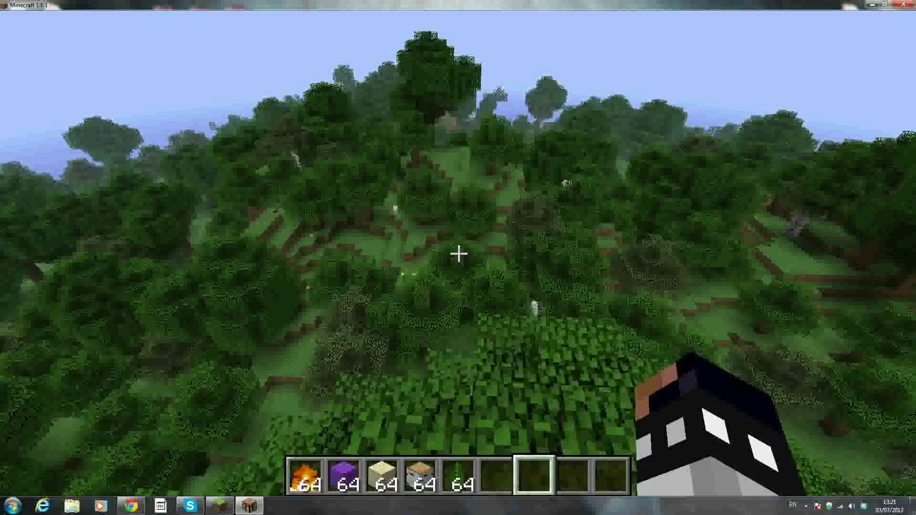
pyautogui.press('e')
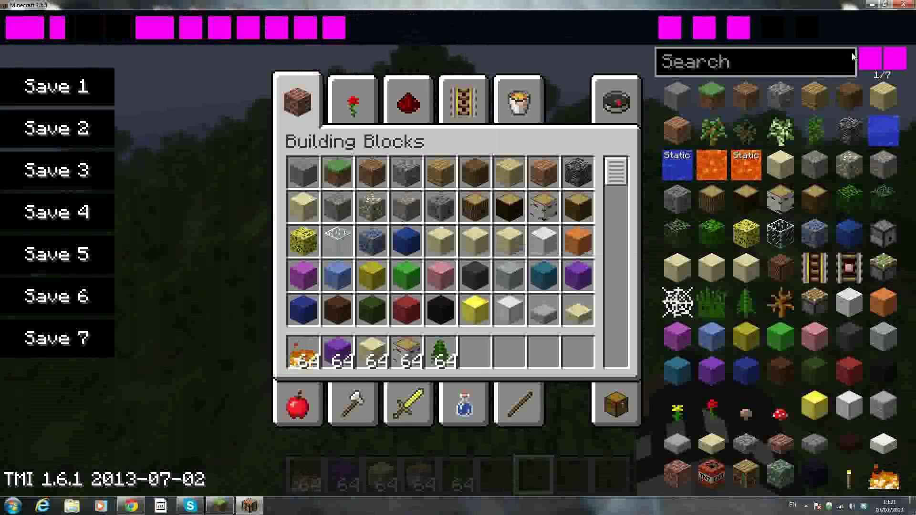
pyautogui.press('e')
pyautogui.press('e')
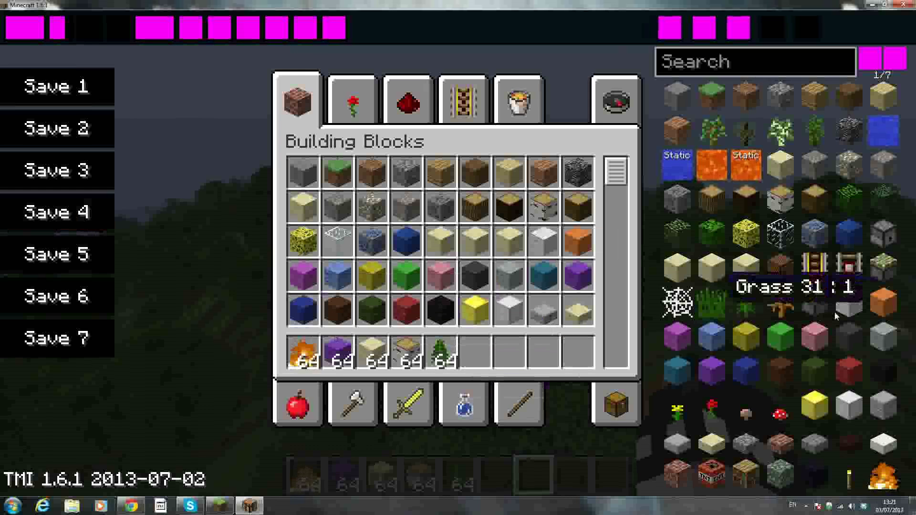
pyautogui.scroll(7, 719, 241)
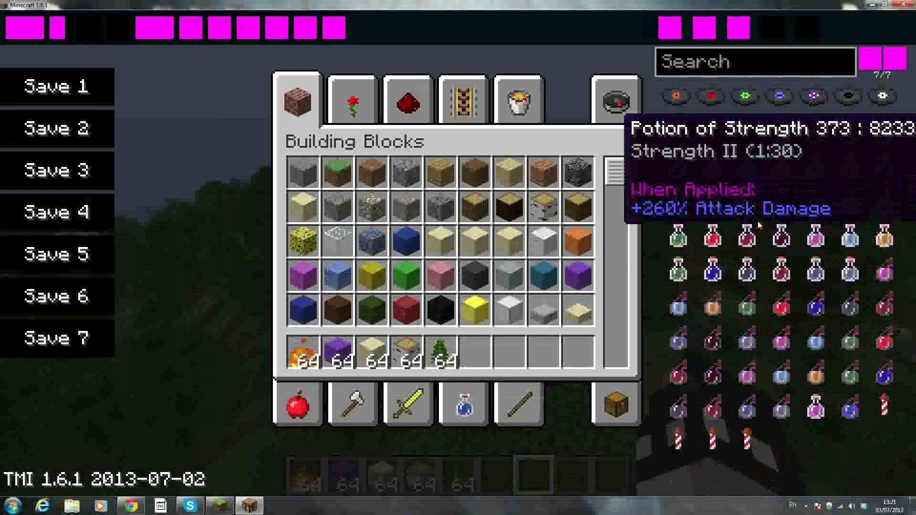
pyautogui.scroll(2, 755, 333)
pyautogui.press('e')
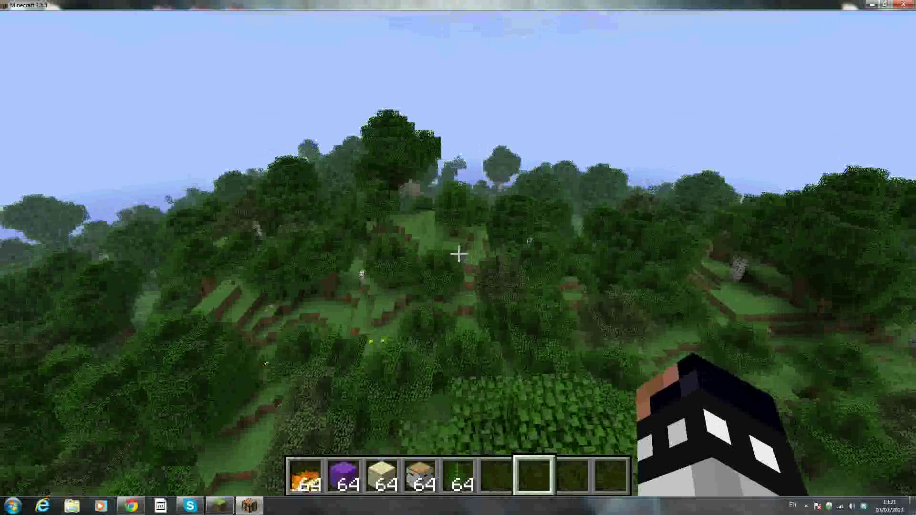
pyautogui.click(458, 253)
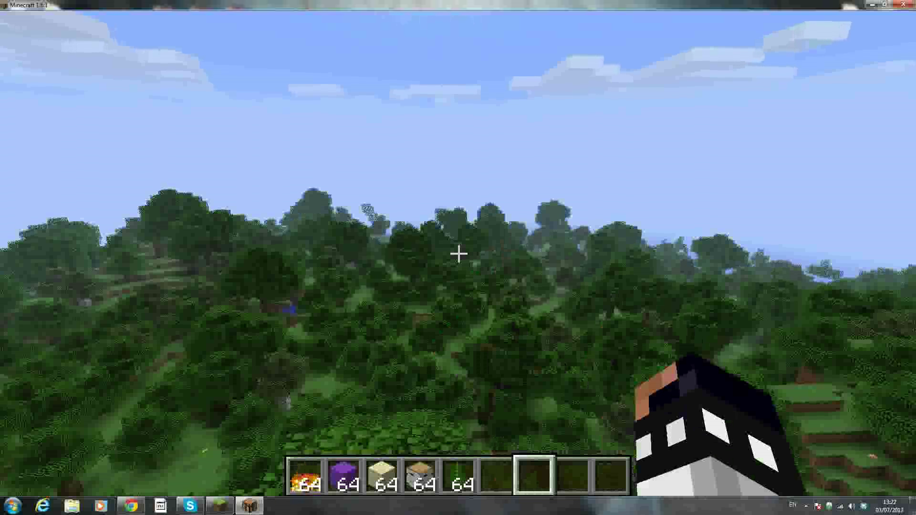
# - Hold W to fly forward over the trees toward the hill with the large tree
pyautogui.press('w')
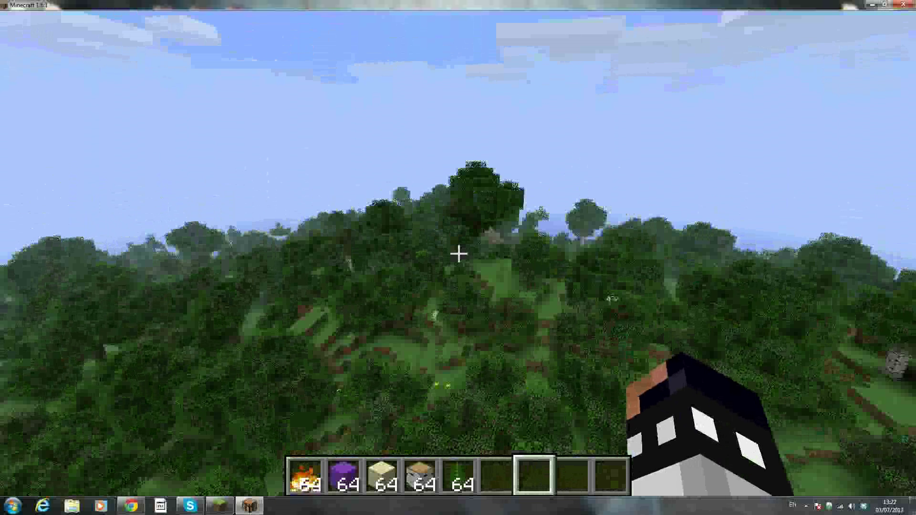
pyautogui.press('w')
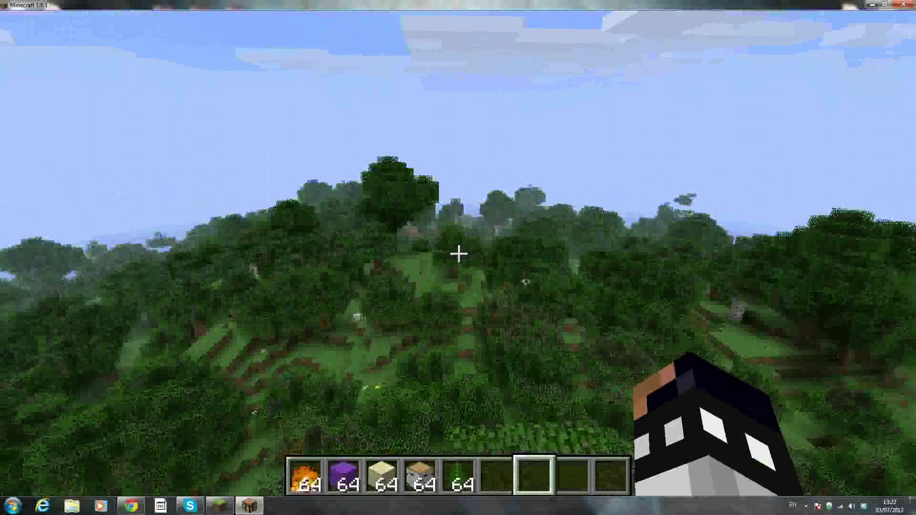